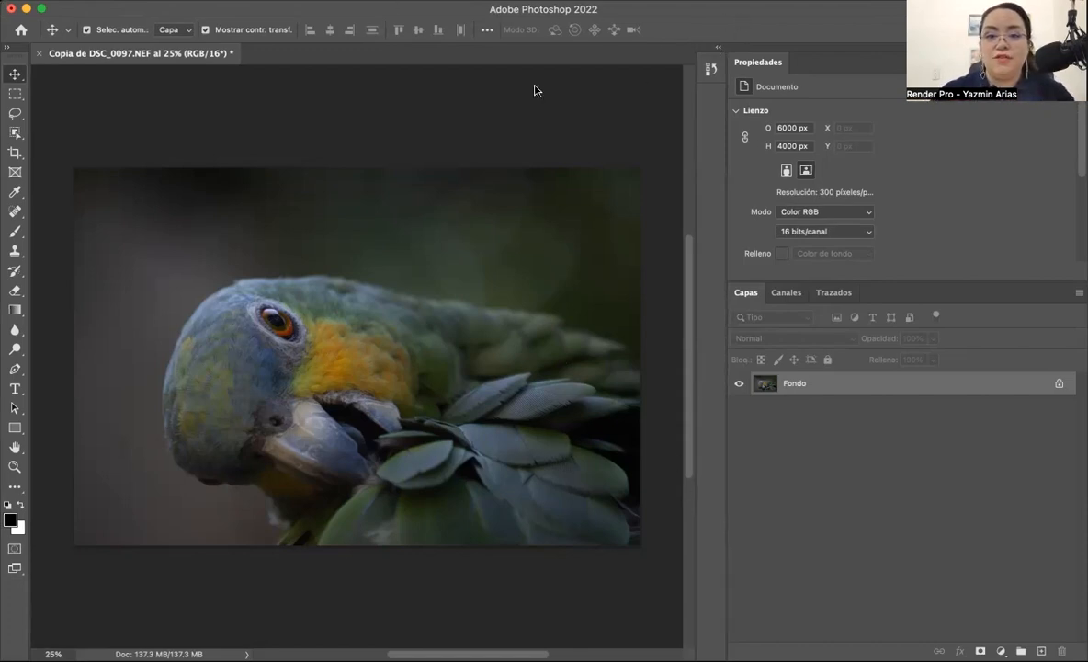
mouse_move(295, 134)
left_mouse_down()
mouse_move(372, 168)
mouse_move(386, 146)
mouse_move(412, 166)
mouse_move(436, 145)
left_mouse_up()
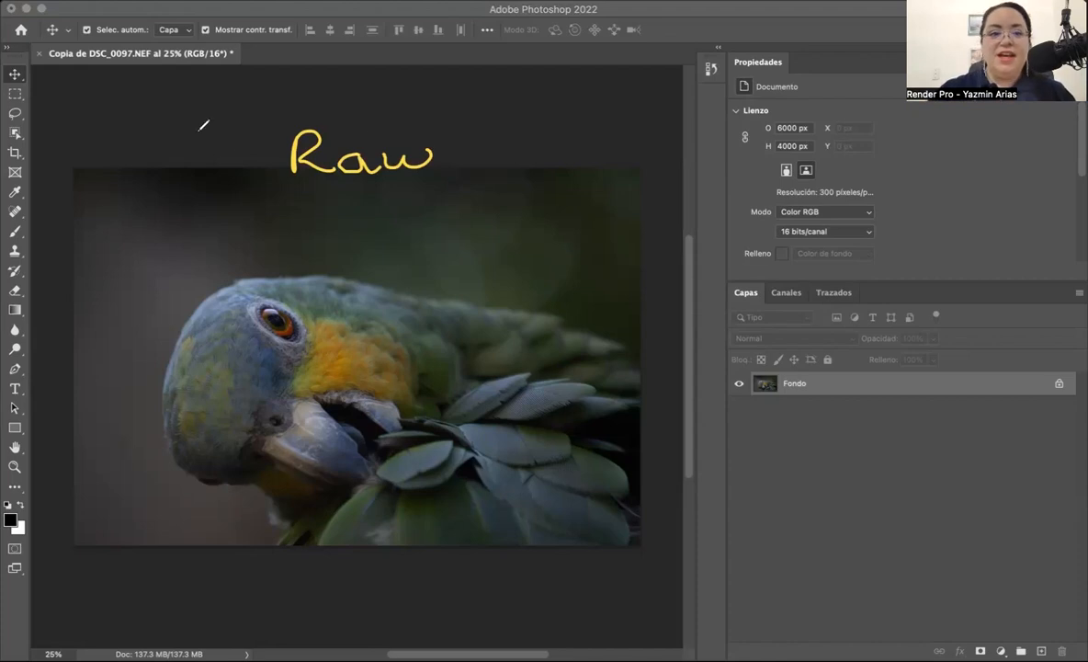
left_click_drag(224, 152, 265, 159)
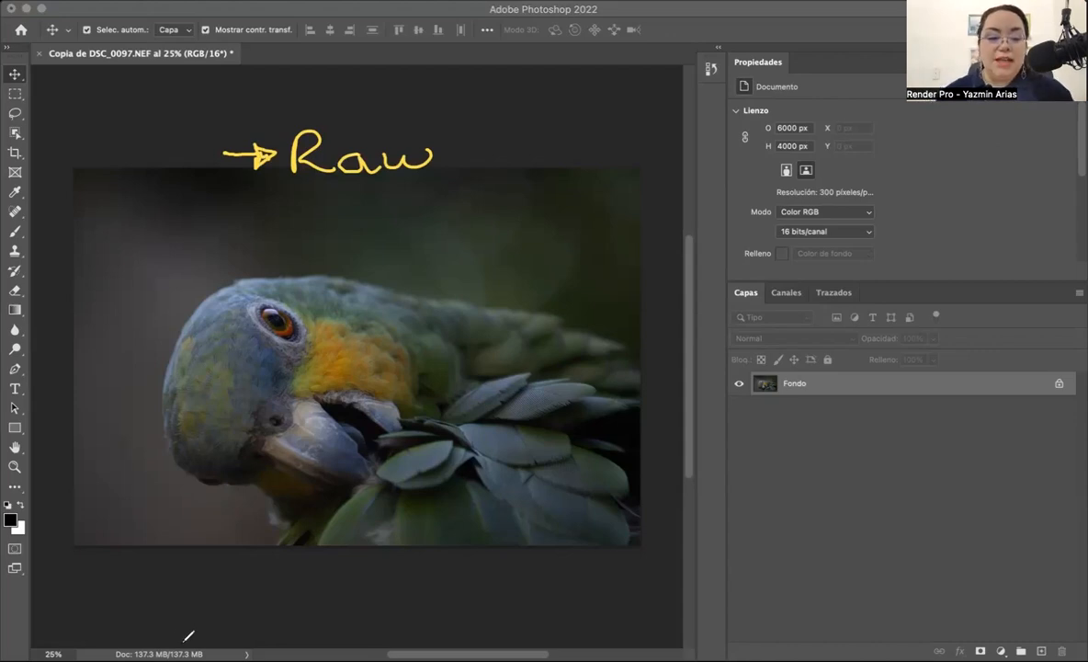
mouse_move(206, 636)
left_mouse_down()
mouse_move(98, 659)
mouse_move(239, 645)
mouse_move(187, 644)
mouse_move(217, 611)
left_mouse_up()
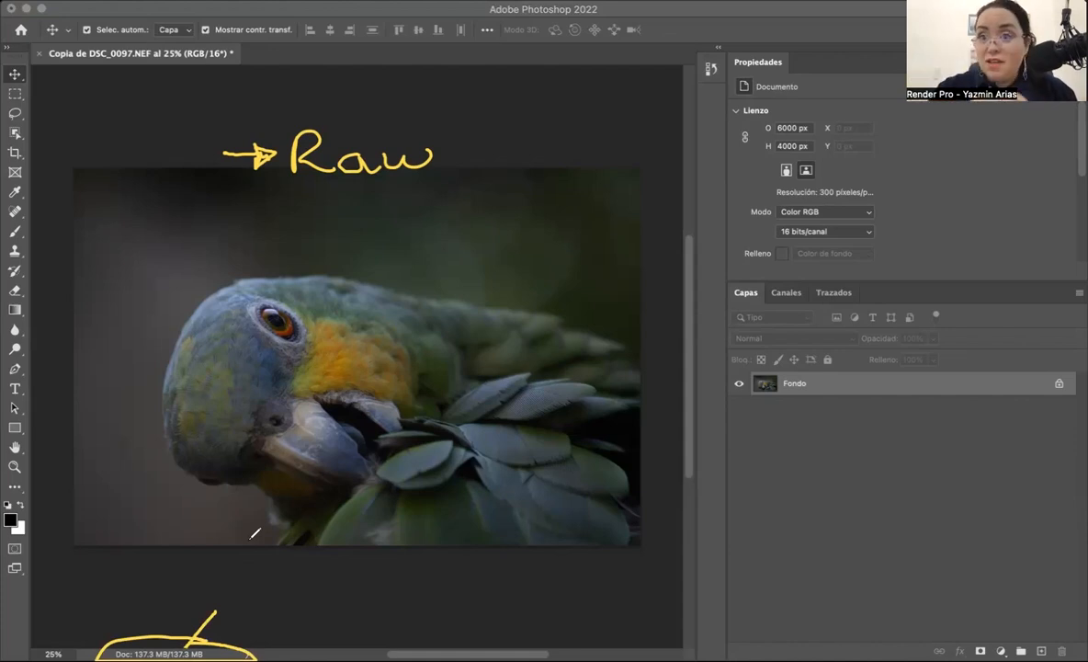
mouse_move(288, 576)
left_mouse_down()
mouse_move(290, 589)
mouse_move(306, 580)
mouse_move(342, 590)
mouse_move(377, 574)
mouse_move(391, 592)
left_mouse_up()
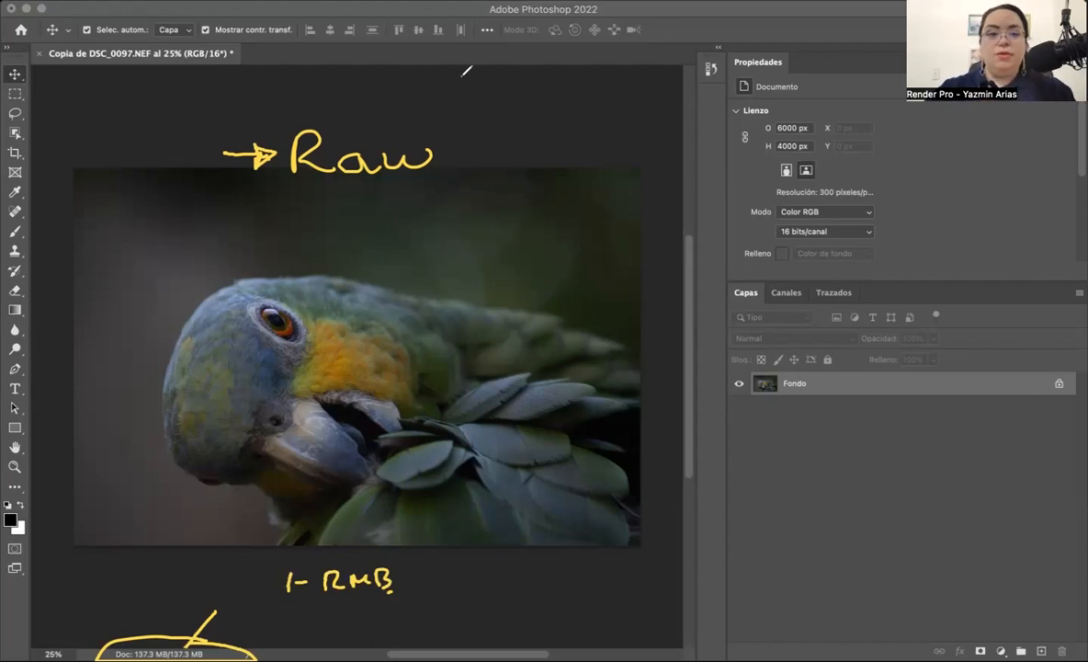
mouse_move(450, 158)
left_mouse_down()
mouse_move(510, 144)
mouse_move(541, 156)
mouse_move(545, 171)
mouse_move(604, 156)
left_mouse_up()
left_click_drag(503, 190, 504, 211)
left_click_drag(501, 189, 505, 210)
left_click_drag(525, 197, 555, 202)
mouse_move(562, 182)
left_mouse_down()
mouse_move(561, 195)
mouse_move(584, 203)
left_mouse_up()
left_click(589, 198)
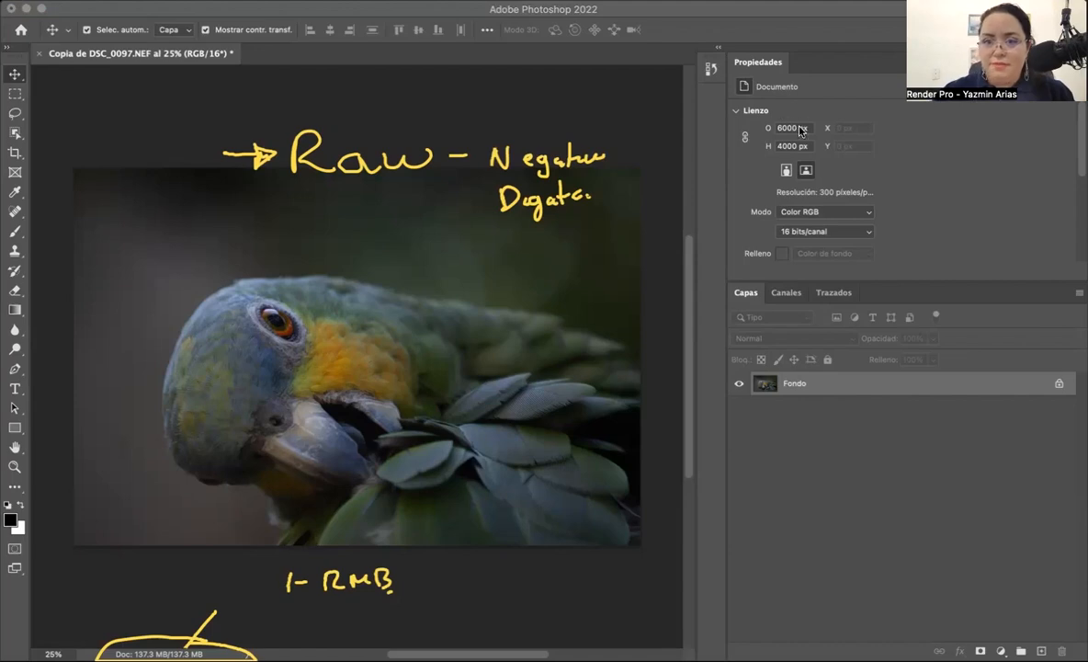
key("Delete")
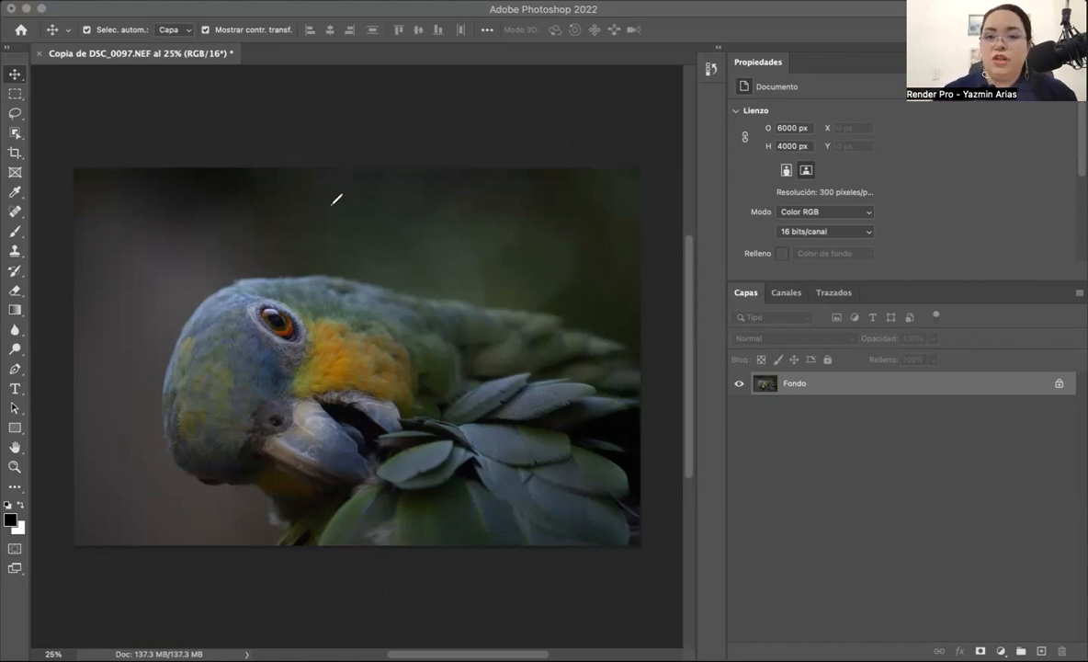
mouse_move(299, 180)
left_mouse_down()
mouse_move(317, 205)
mouse_move(343, 201)
mouse_move(357, 221)
mouse_move(354, 182)
mouse_move(372, 207)
mouse_move(464, 204)
left_mouse_up()
left_click(280, 204)
left_click(295, 243)
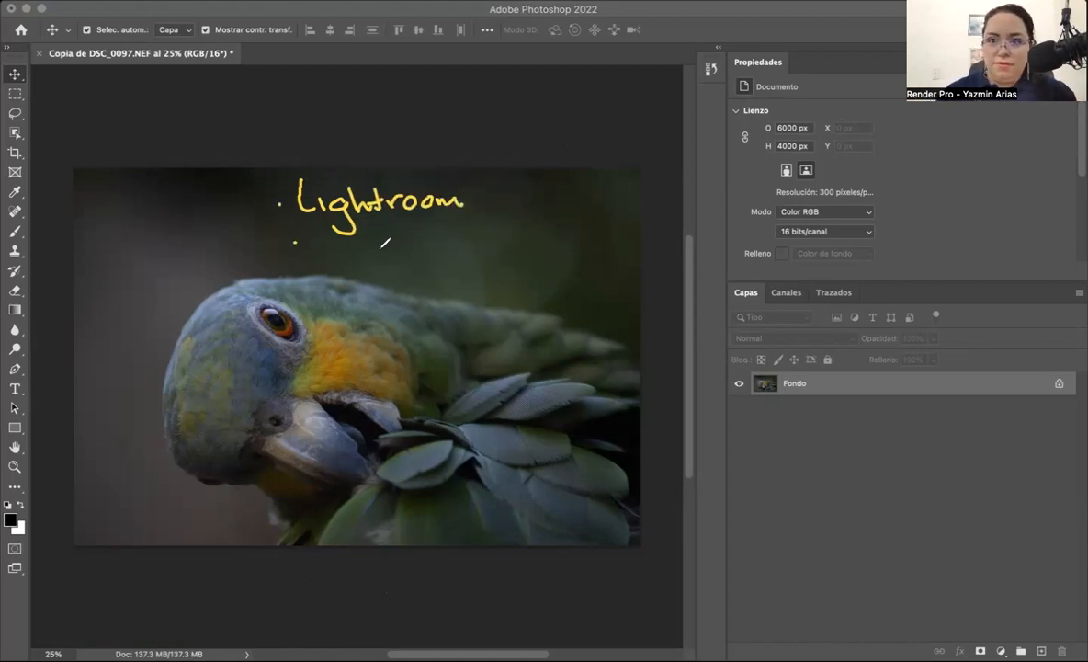
mouse_move(384, 229)
left_mouse_down()
mouse_move(382, 248)
mouse_move(416, 249)
mouse_move(462, 225)
mouse_move(600, 221)
left_mouse_up()
left_click_drag(538, 250, 596, 244)
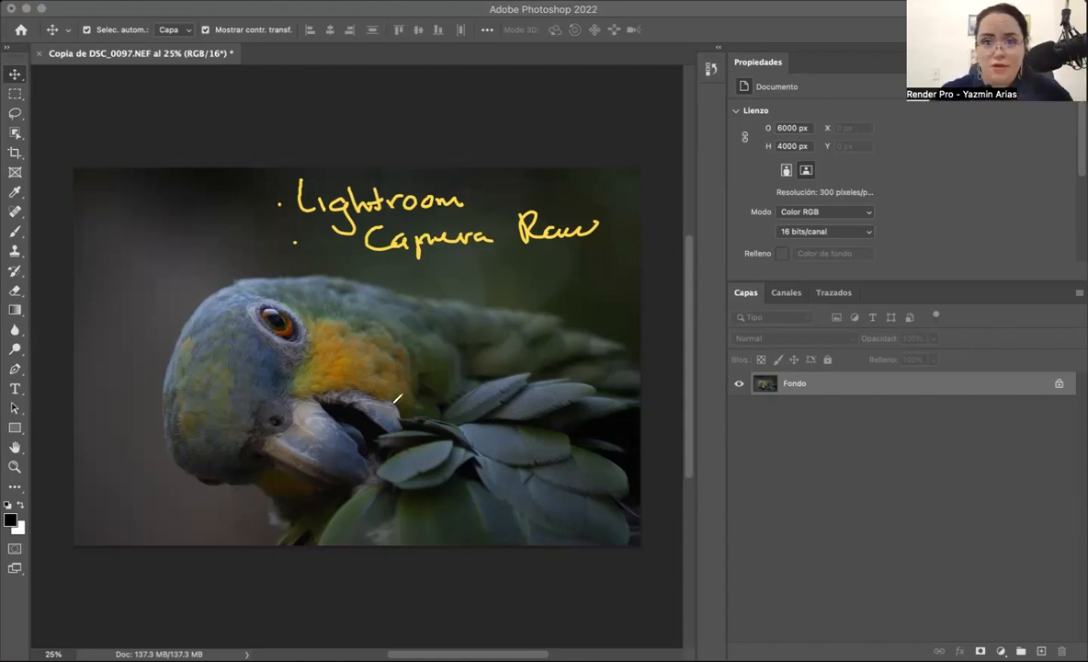
left_click(807, 133)
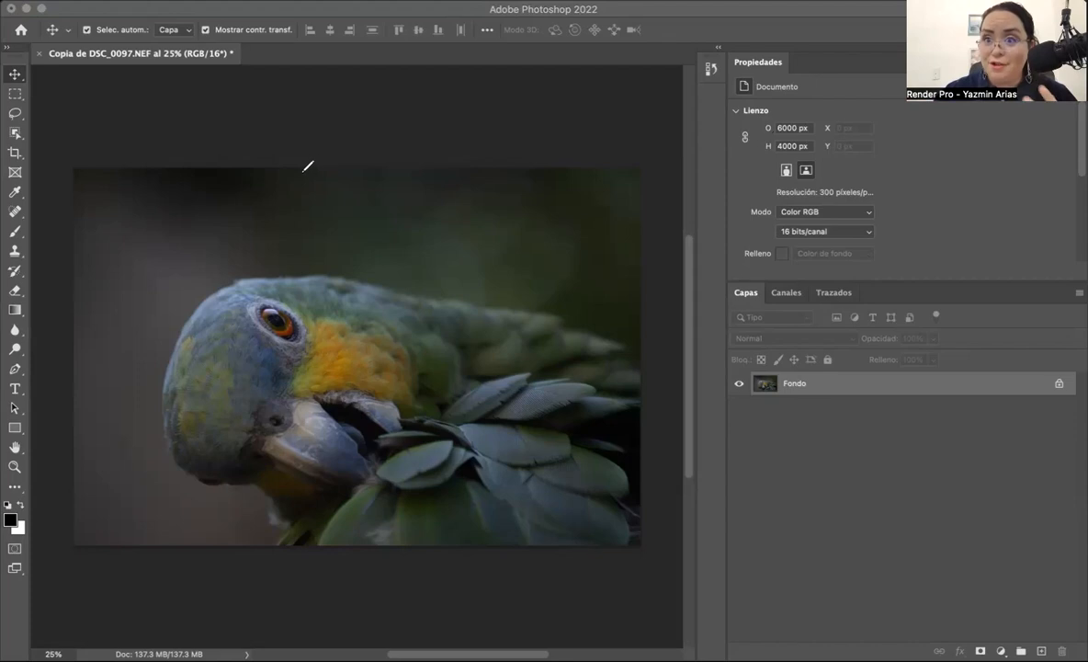
mouse_move(325, 158)
left_mouse_down()
mouse_move(340, 173)
mouse_move(480, 153)
mouse_move(511, 169)
left_mouse_up()
left_click_drag(319, 208, 544, 209)
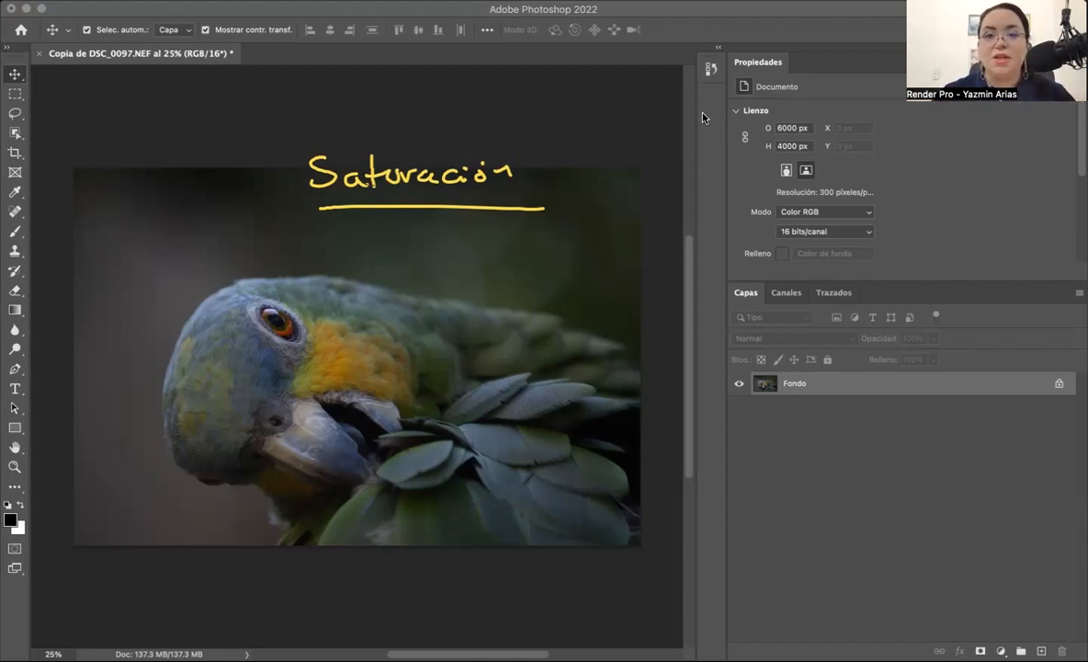
left_click(809, 137)
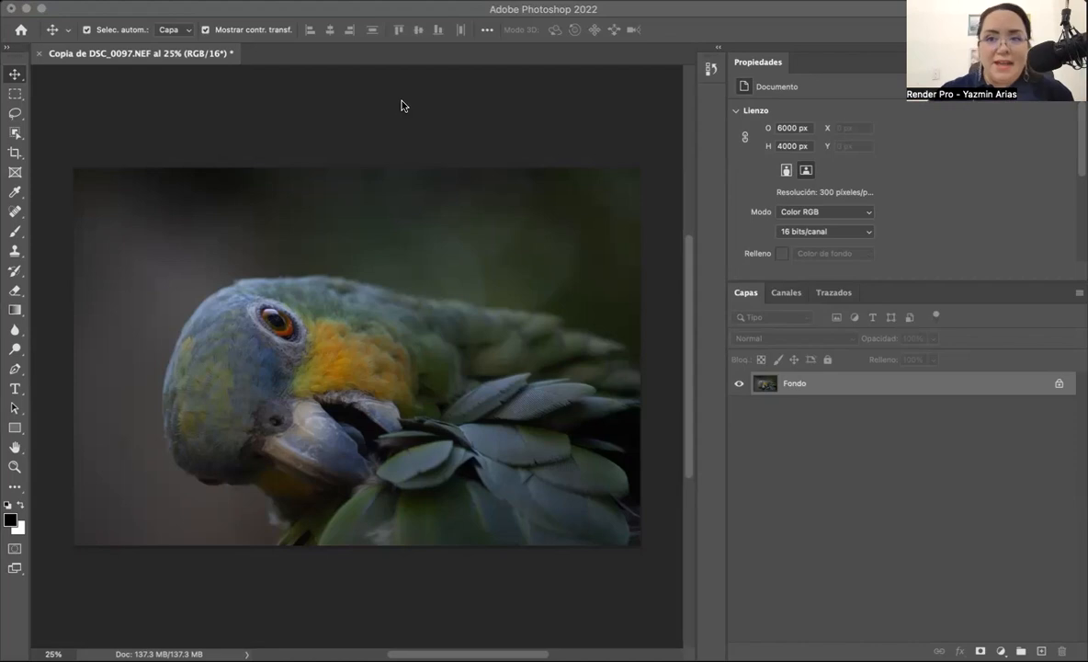
left_click_drag(362, 154, 361, 174)
mouse_move(380, 162)
left_mouse_down()
mouse_move(380, 172)
mouse_move(408, 170)
mouse_move(452, 147)
mouse_move(462, 165)
left_mouse_up()
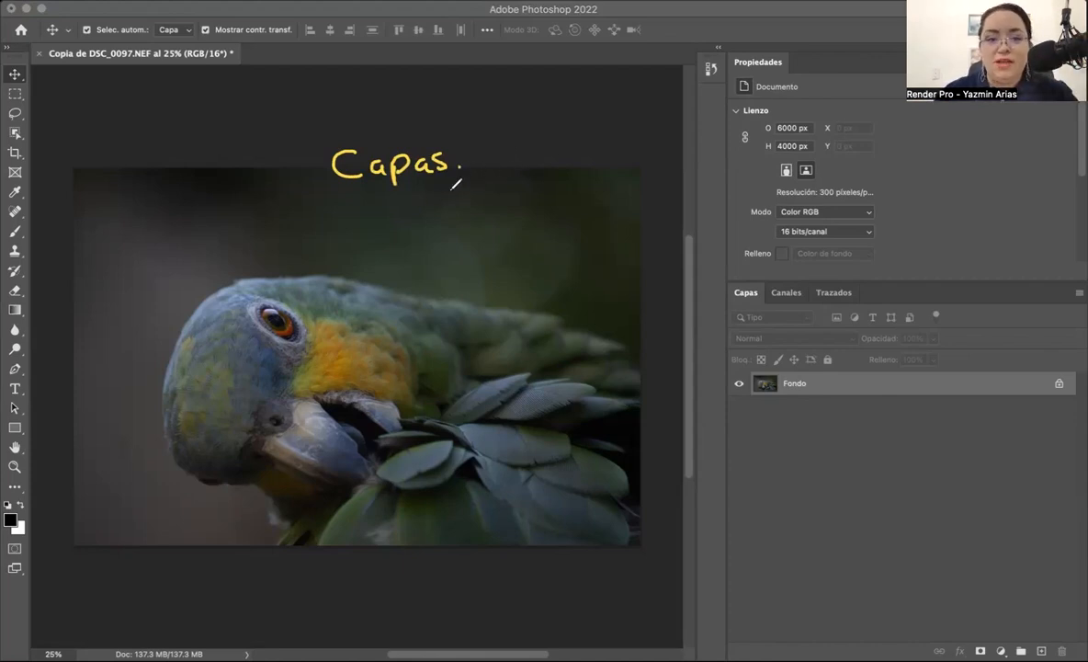
mouse_move(480, 158)
left_mouse_down()
mouse_move(508, 176)
mouse_move(511, 147)
mouse_move(531, 159)
mouse_move(542, 145)
mouse_move(555, 158)
mouse_move(582, 156)
left_mouse_up()
left_click(585, 154)
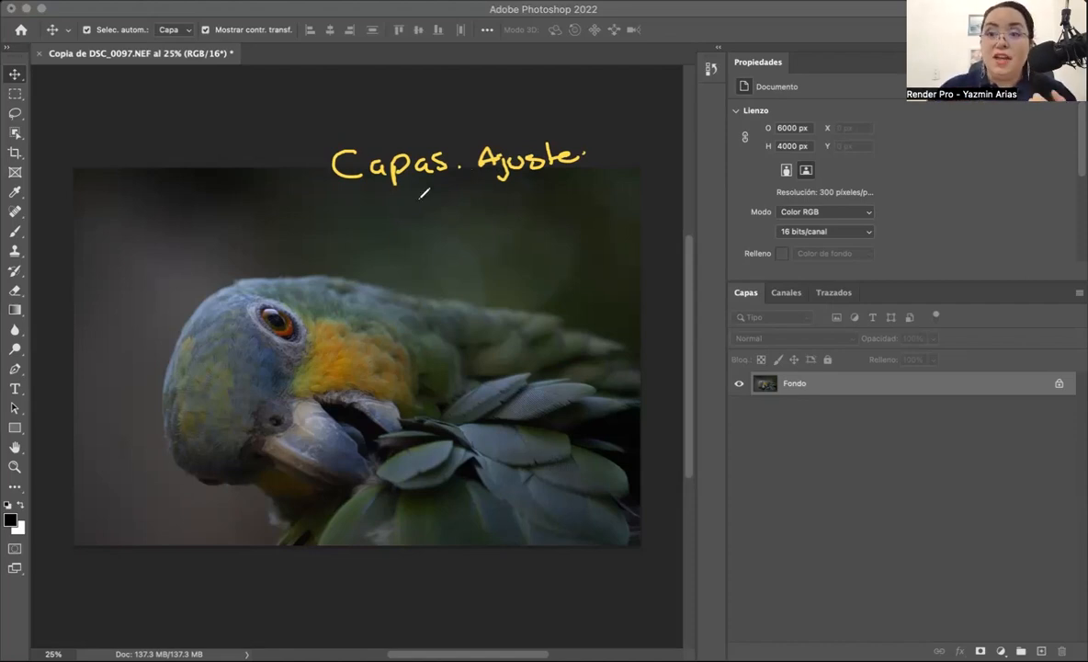
mouse_move(411, 239)
left_mouse_down()
mouse_move(484, 213)
mouse_move(524, 221)
mouse_move(591, 210)
mouse_move(623, 218)
mouse_move(634, 203)
mouse_move(667, 196)
left_mouse_up()
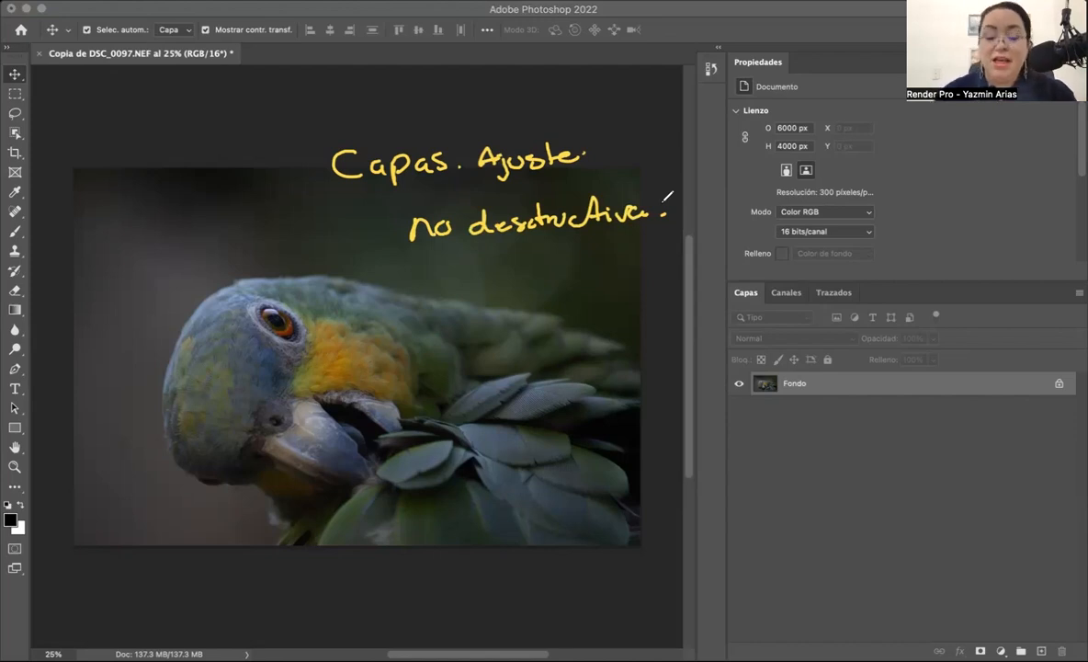
mouse_move(129, 164)
left_mouse_down()
mouse_move(134, 190)
mouse_move(155, 184)
mouse_move(189, 140)
mouse_move(218, 151)
mouse_move(194, 206)
mouse_move(260, 158)
mouse_move(291, 163)
mouse_move(285, 182)
left_mouse_up()
left_click(303, 169)
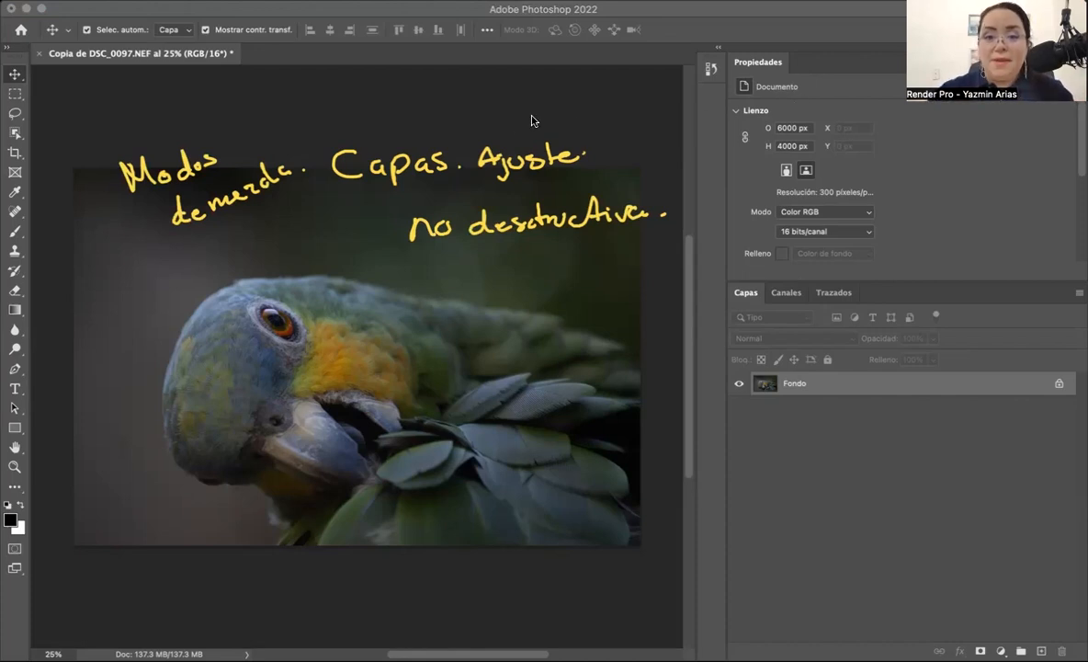
left_click(819, 135)
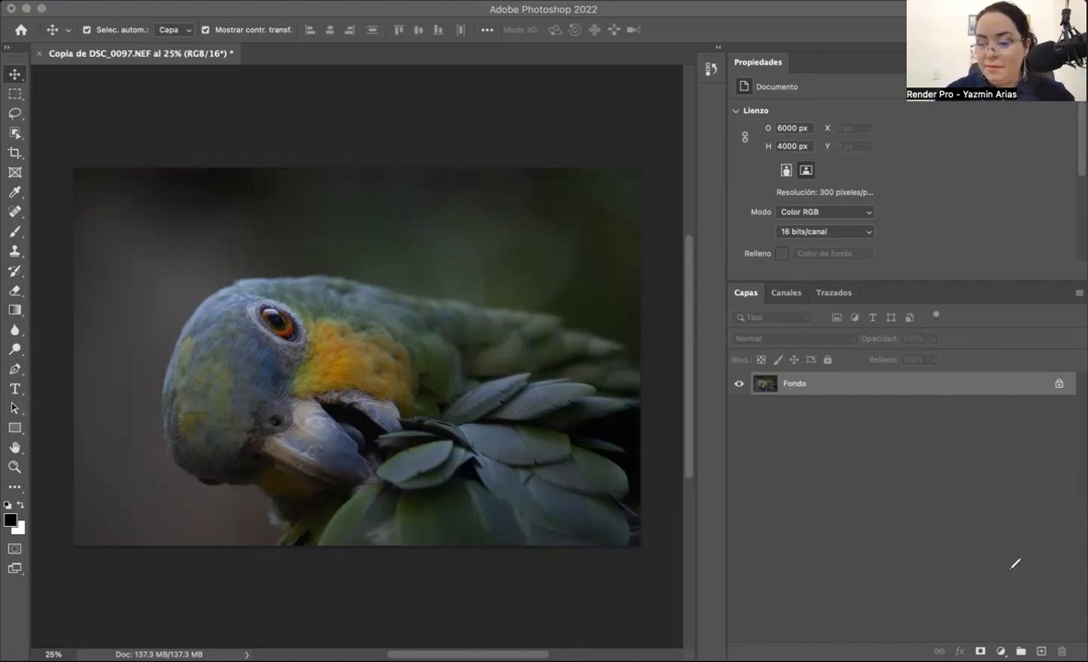
left_click_drag(993, 551, 1004, 634)
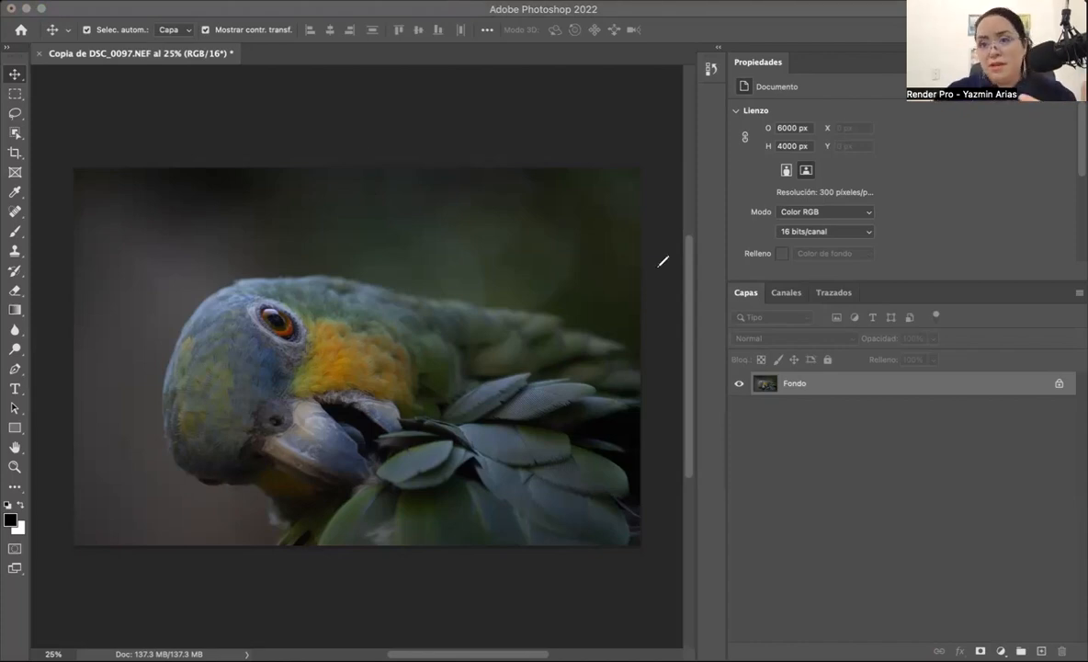
mouse_move(308, 274)
left_mouse_down()
mouse_move(253, 335)
mouse_move(342, 281)
mouse_move(188, 315)
left_mouse_up()
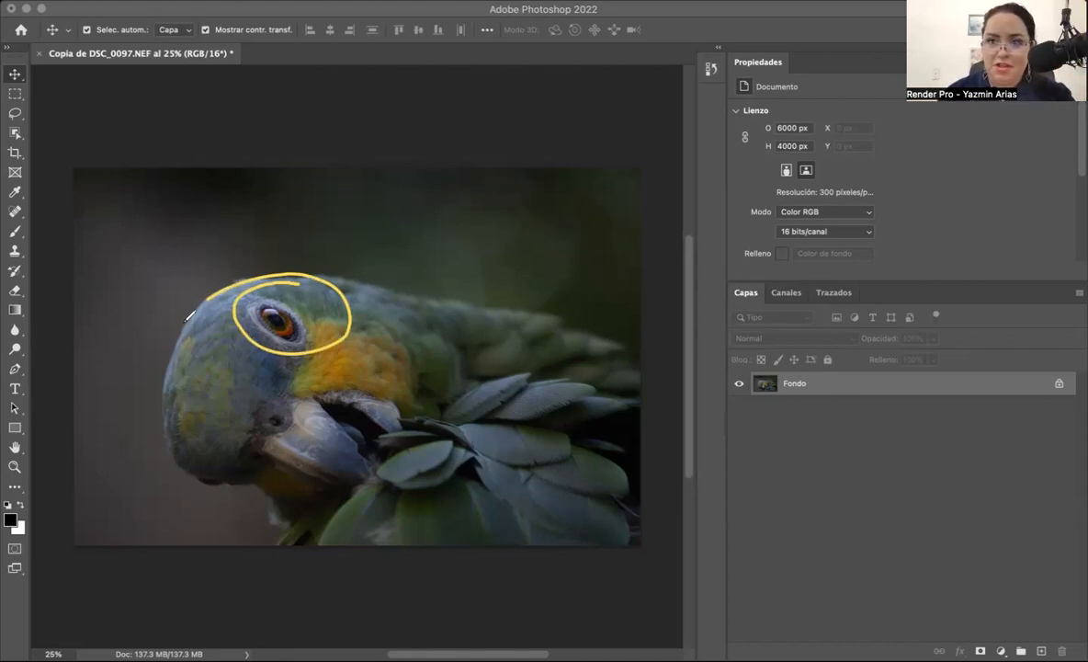
mouse_move(219, 285)
left_mouse_down()
mouse_move(311, 275)
mouse_move(276, 322)
mouse_move(308, 270)
left_mouse_up()
left_click_drag(285, 199, 429, 239)
mouse_move(598, 214)
left_mouse_down()
mouse_move(549, 305)
mouse_move(294, 479)
mouse_move(118, 411)
mouse_move(37, 253)
mouse_move(173, 198)
left_mouse_up()
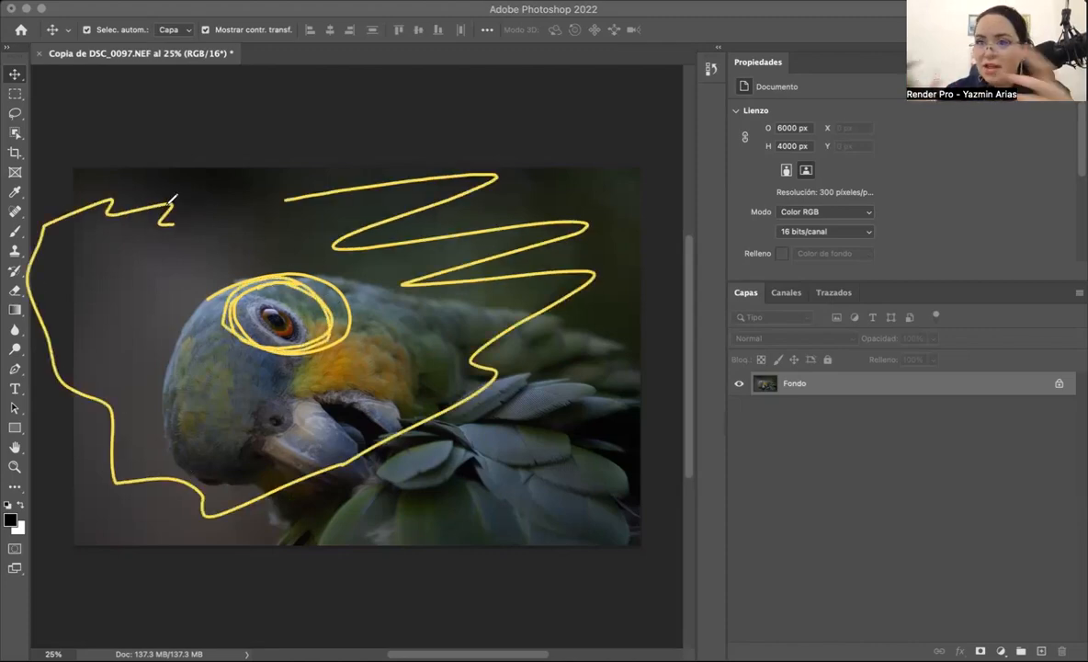
left_click(793, 111)
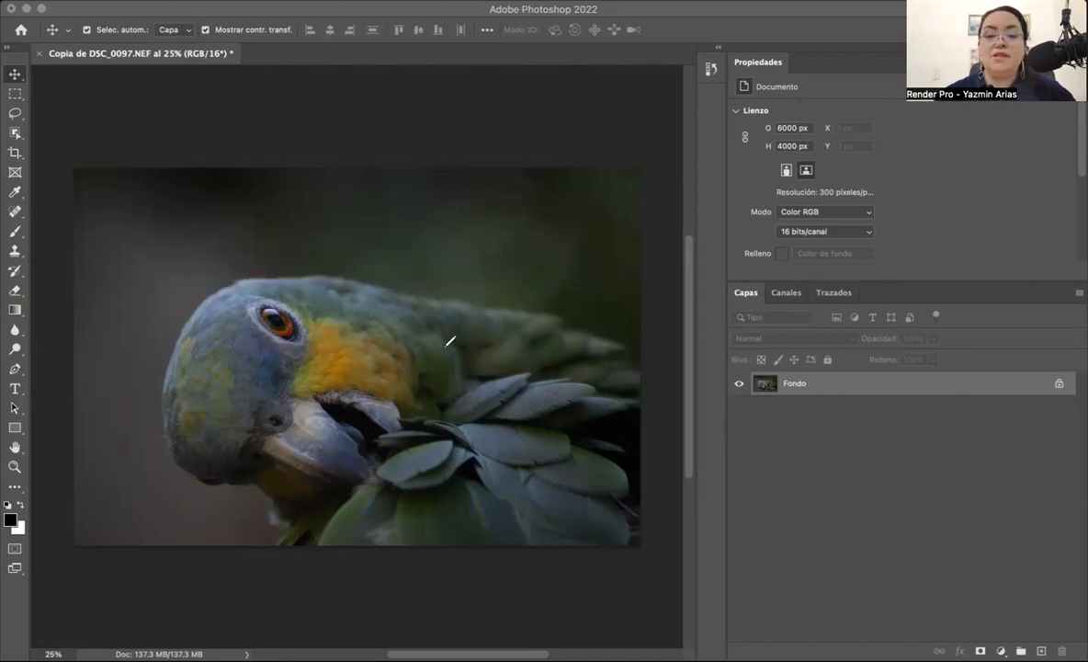
mouse_move(343, 314)
left_mouse_down()
mouse_move(305, 401)
mouse_move(428, 362)
mouse_move(314, 320)
left_mouse_up()
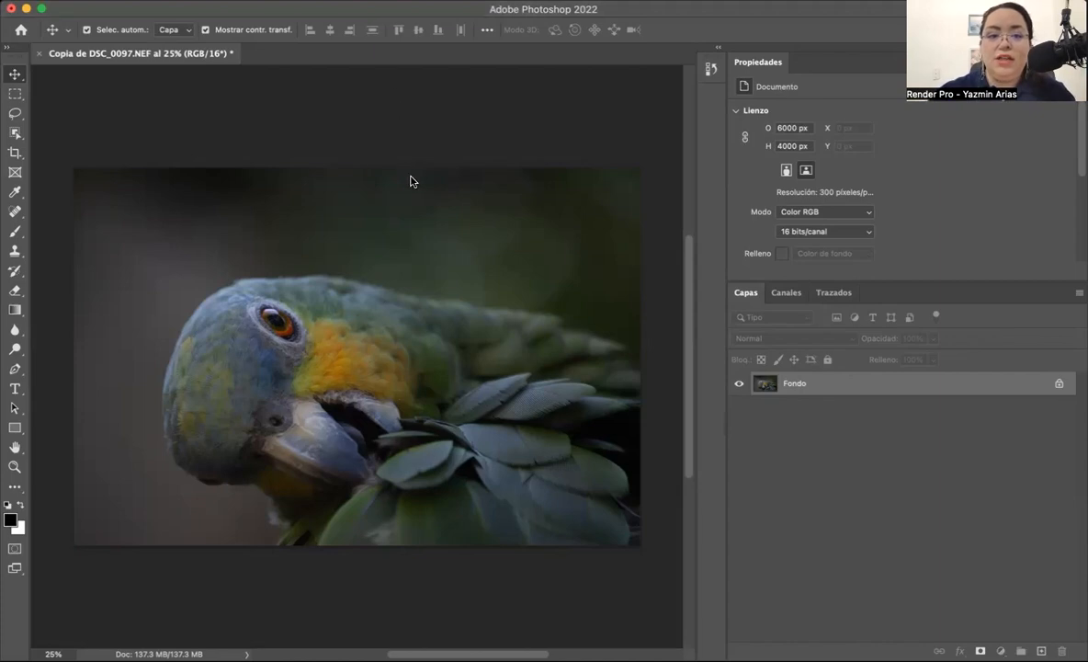
mouse_move(702, 205)
left_mouse_down()
mouse_move(976, 292)
mouse_move(1055, 609)
mouse_move(1085, 646)
left_mouse_up()
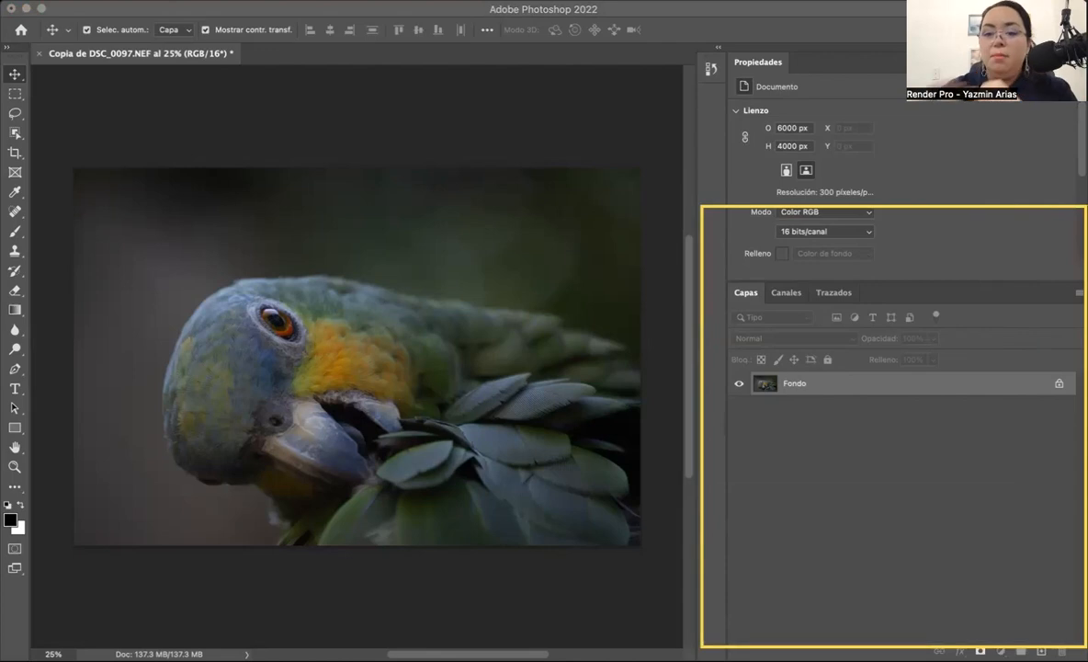
mouse_move(721, 348)
left_mouse_down()
mouse_move(756, 406)
mouse_move(942, 414)
left_mouse_up()
left_click_drag(1055, 408, 1085, 408)
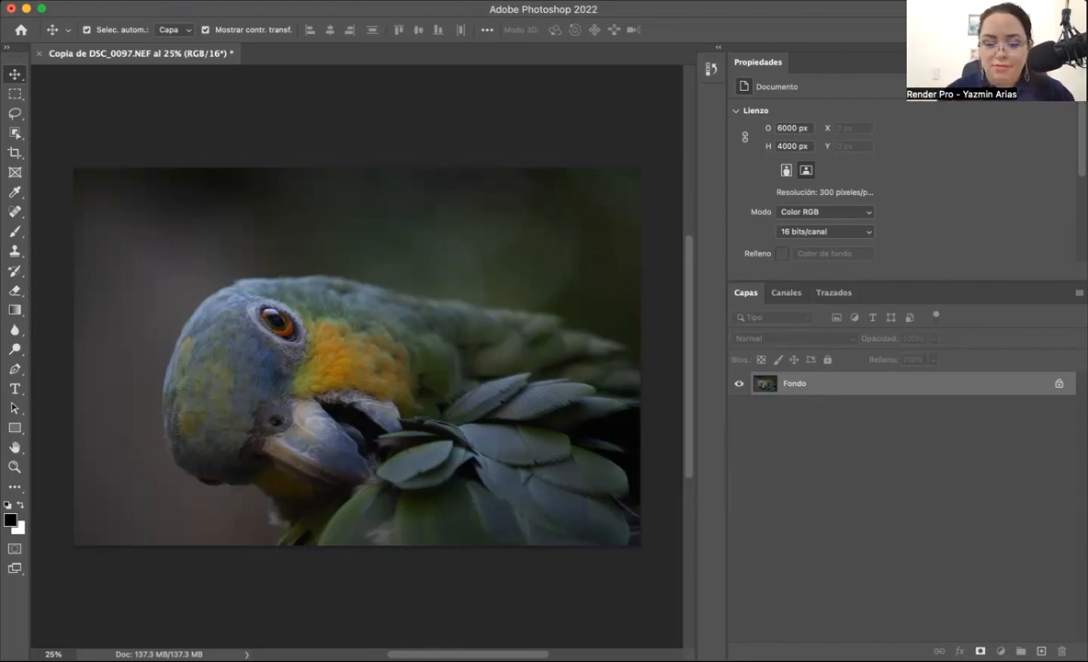
- Duplicate the Fondo layer of the parrot photo and hide the original Fondo layer, keeping the copy selected
key("super+j")
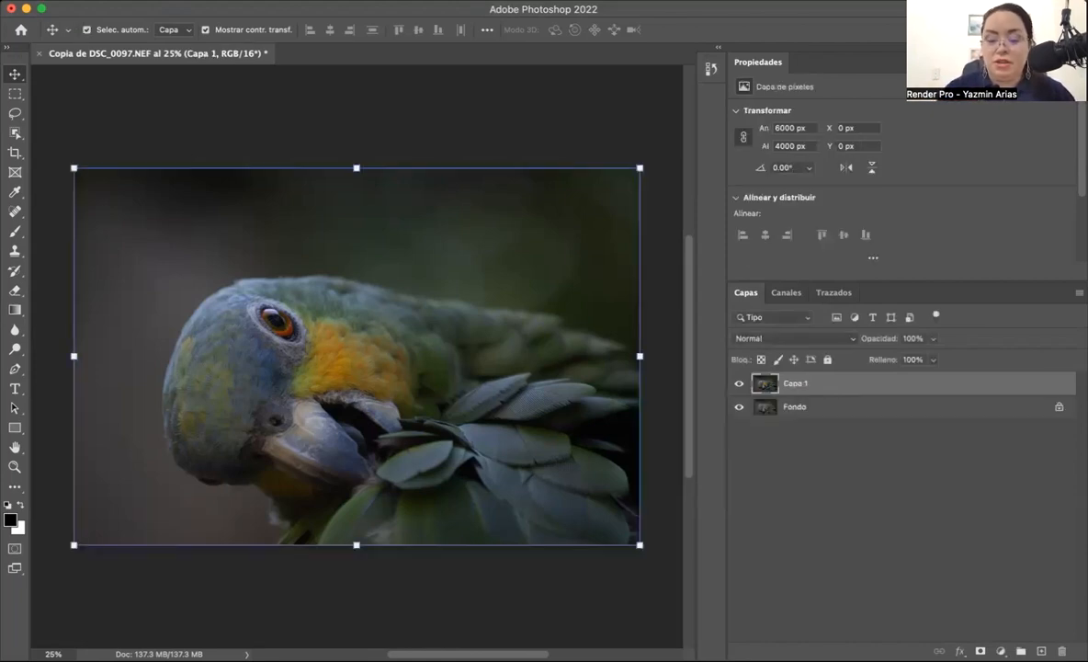
left_click(864, 428)
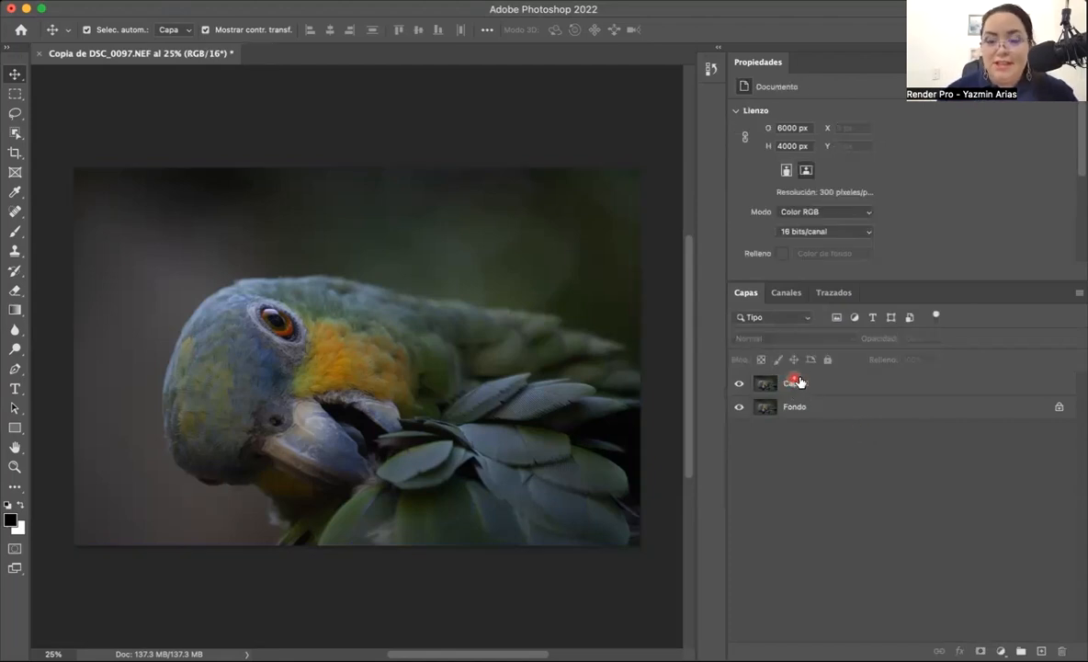
left_click(796, 386)
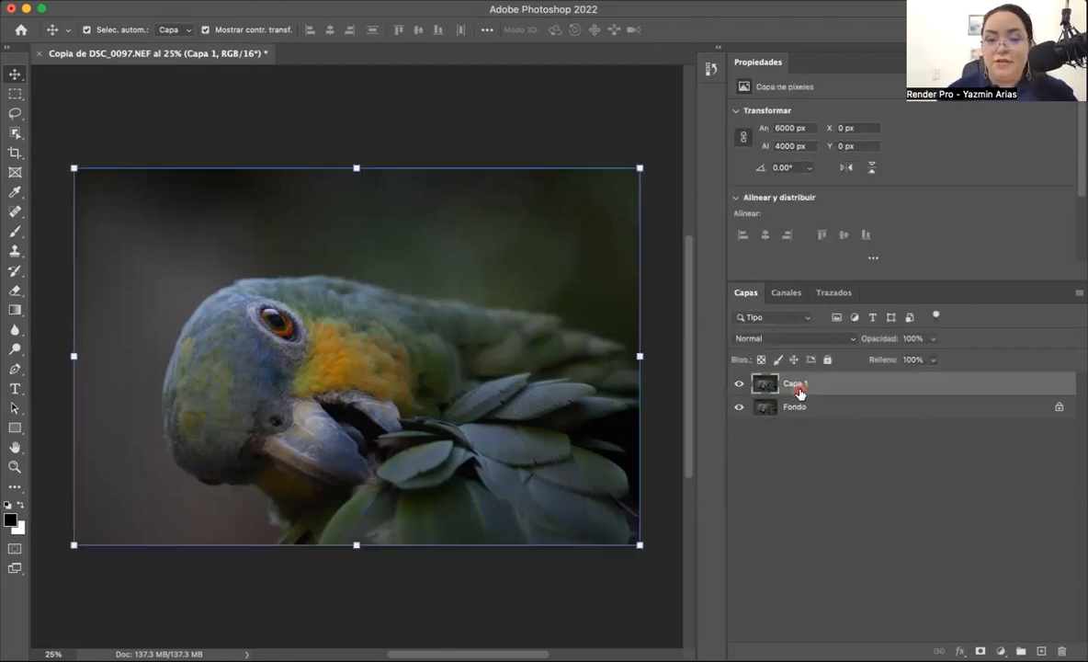
left_click(739, 409)
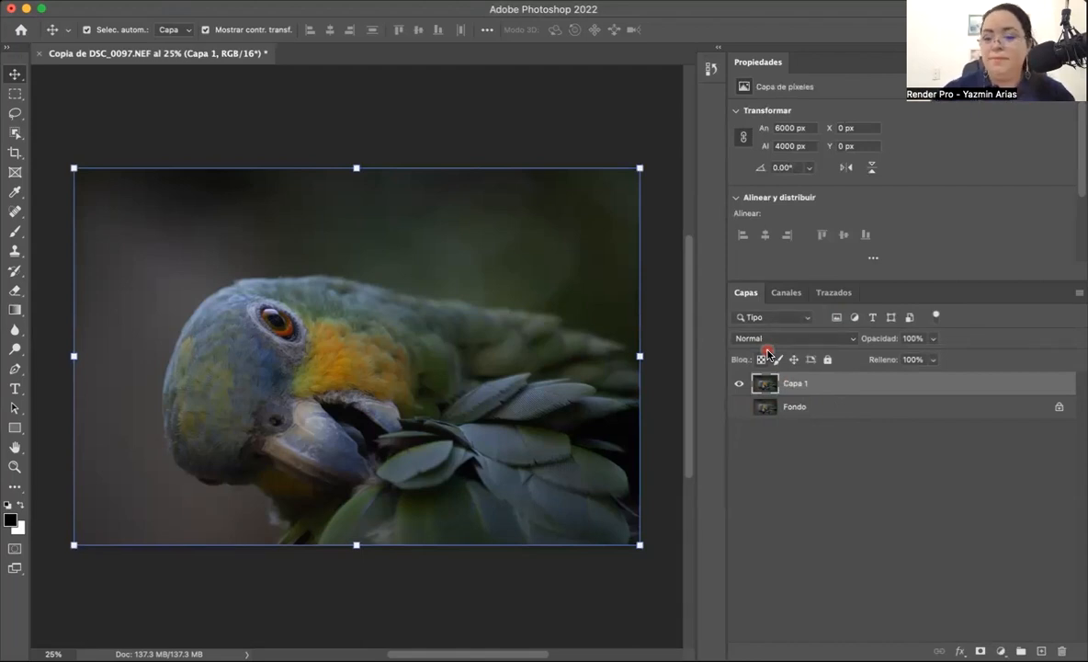
- Add a solid black colour fill layer with a white mask above the duplicated photo layer
left_click(772, 478)
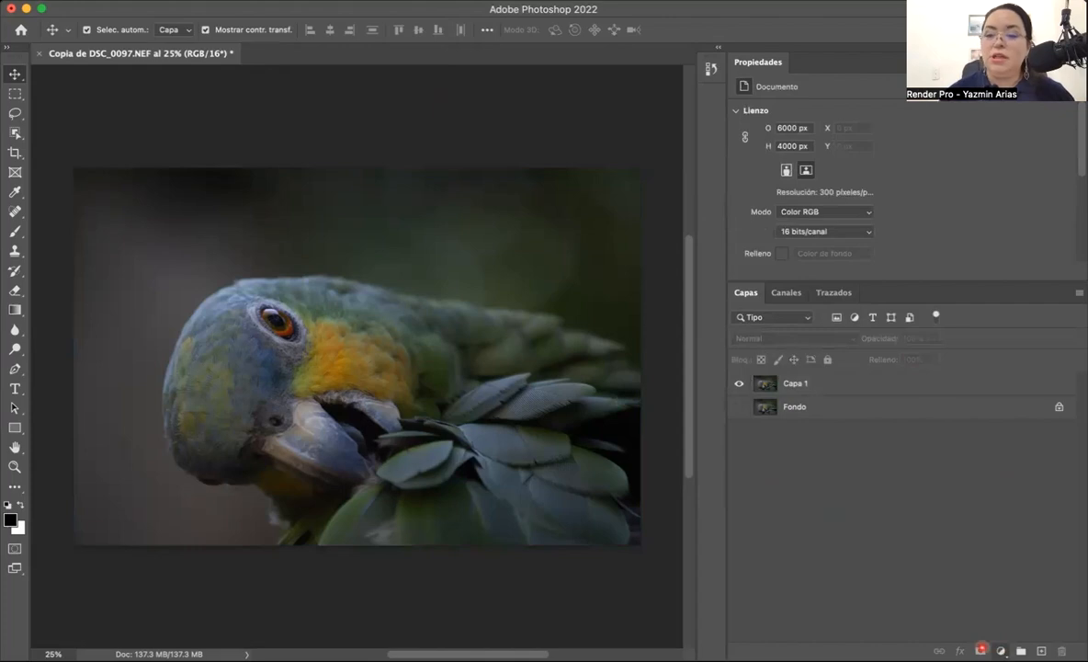
left_click(1004, 316)
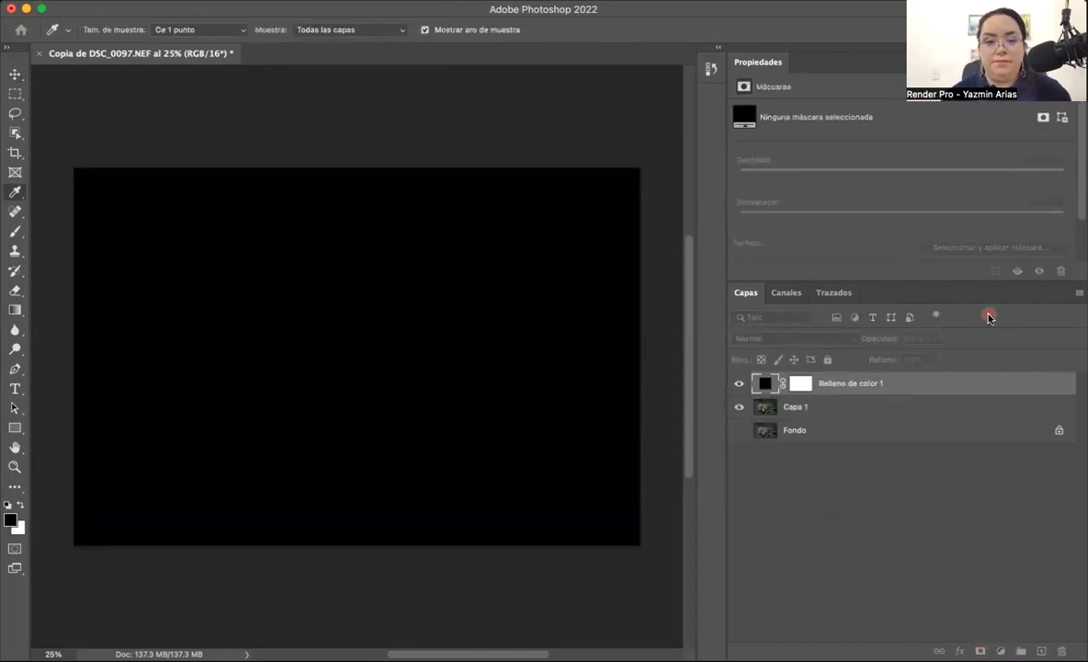
left_click(1008, 259)
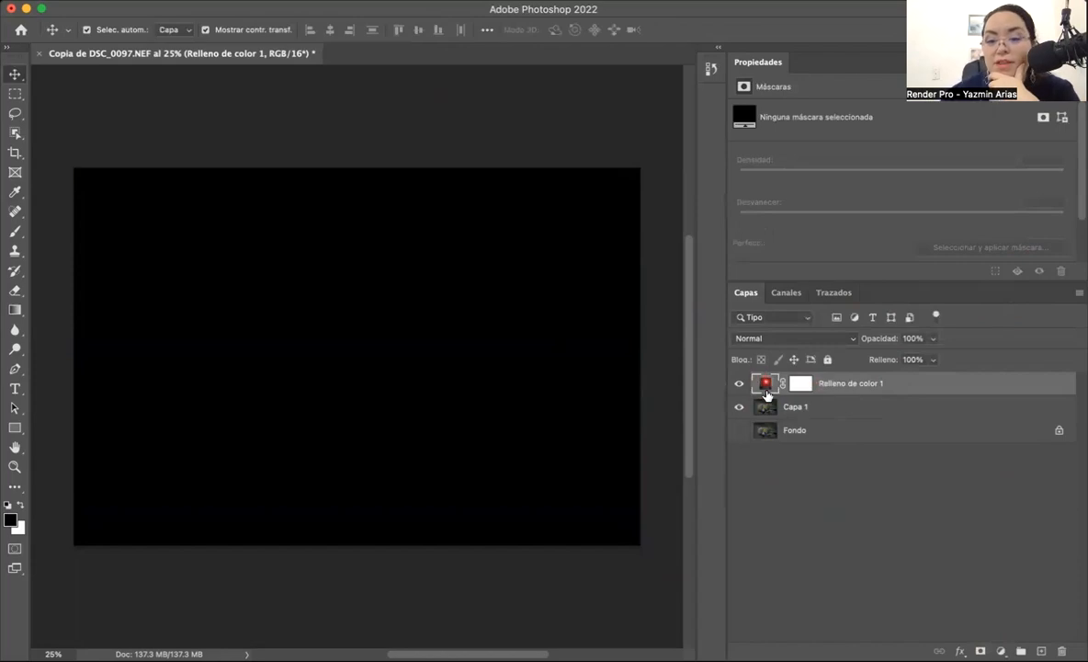
- Enlarge the thumbnails in the layer list so the fill, mask and photo previews are shown bigger
left_click(740, 408)
left_click(739, 407)
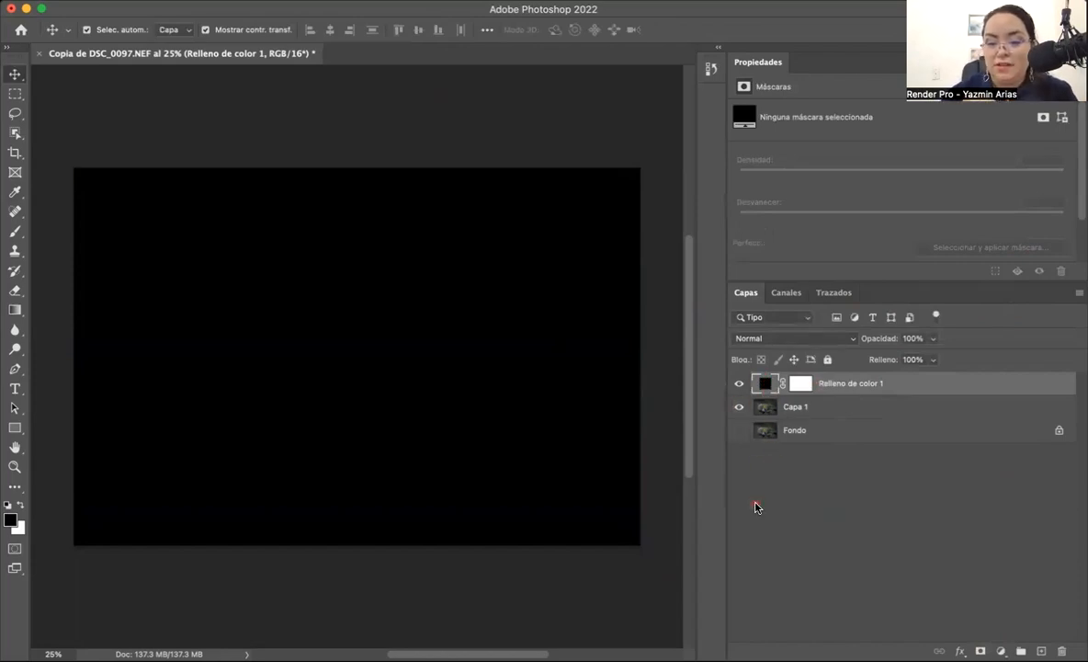
right_click(788, 558)
left_click(822, 534)
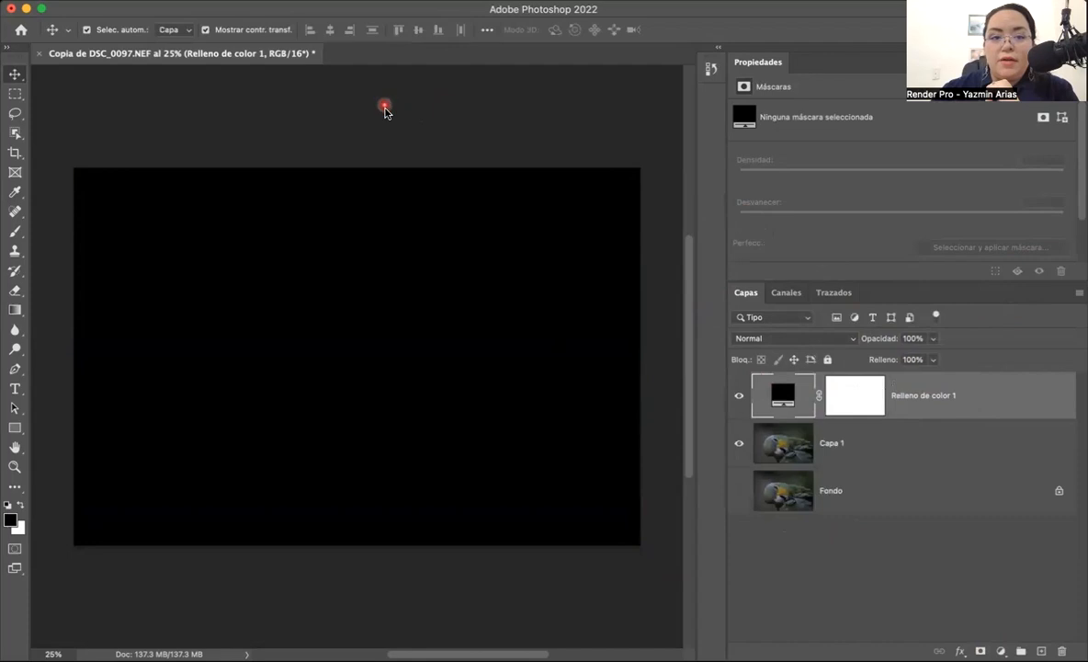
mouse_move(747, 372)
left_mouse_down()
mouse_move(768, 420)
mouse_move(1077, 419)
left_mouse_up()
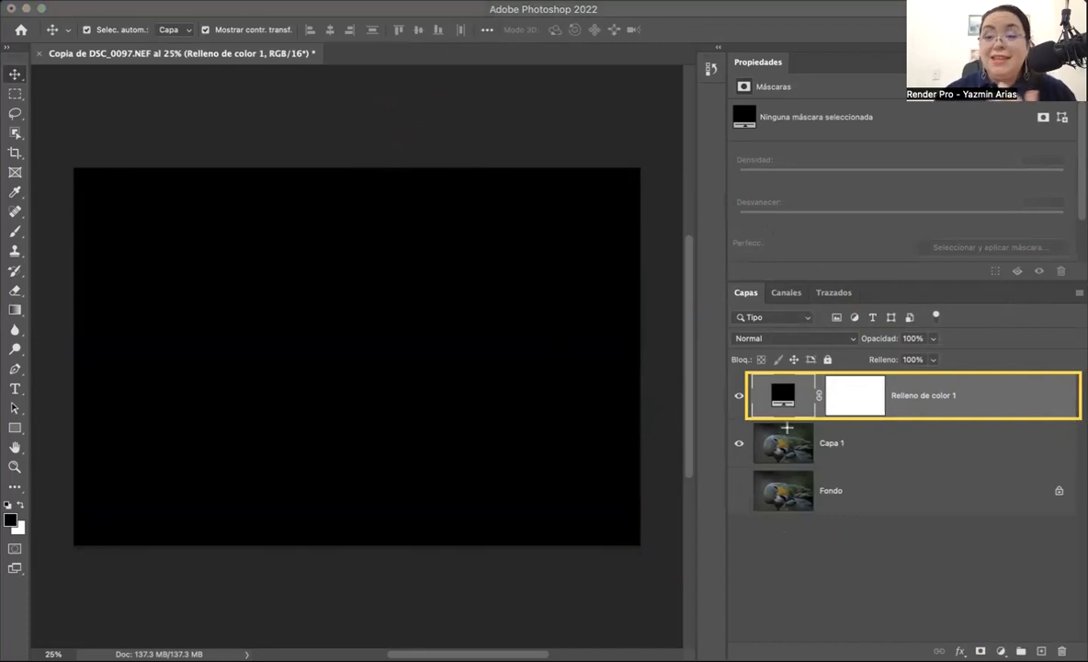
mouse_move(766, 372)
left_mouse_down()
mouse_move(773, 400)
mouse_move(816, 420)
left_mouse_up()
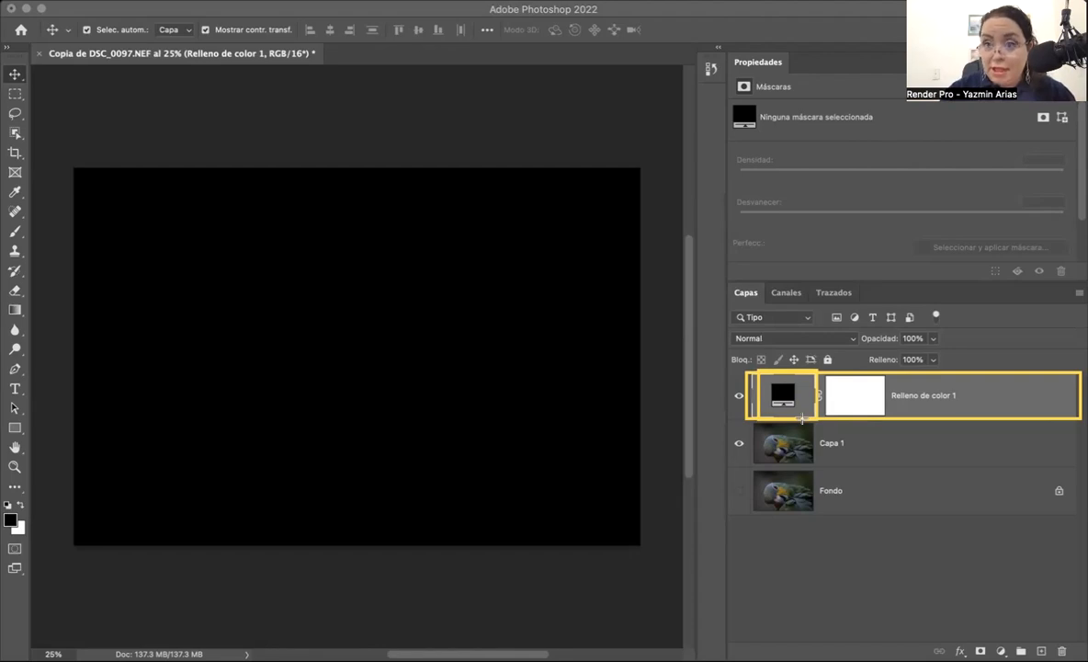
mouse_move(93, 174)
left_mouse_down()
mouse_move(492, 534)
mouse_move(650, 540)
mouse_move(620, 536)
left_mouse_up()
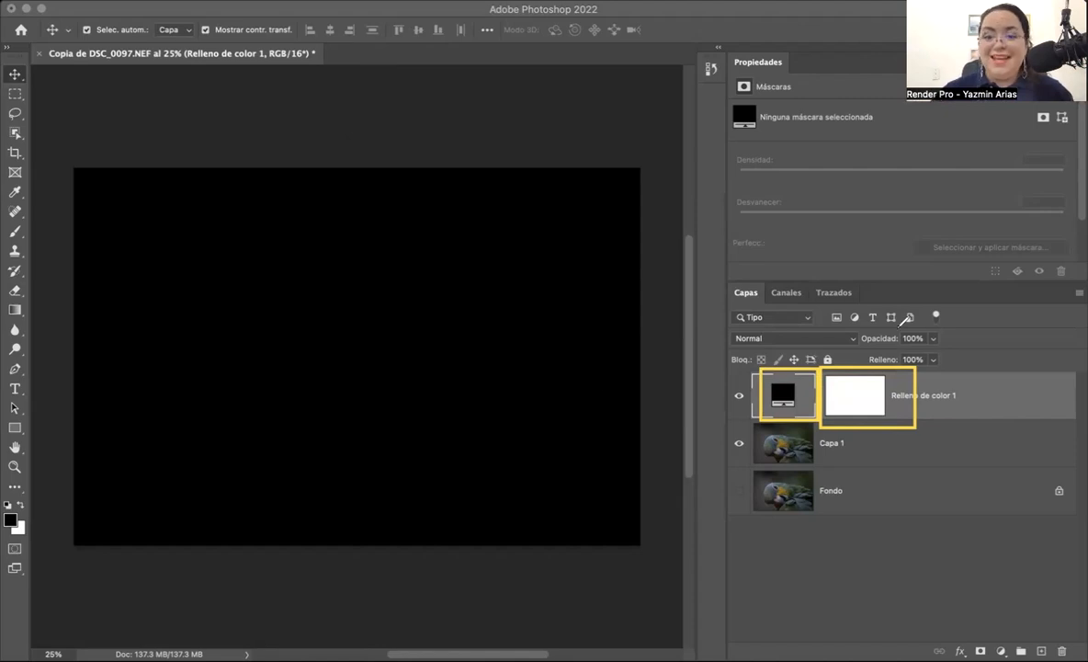
mouse_move(859, 364)
left_mouse_down()
mouse_move(839, 334)
mouse_move(781, 362)
left_mouse_up()
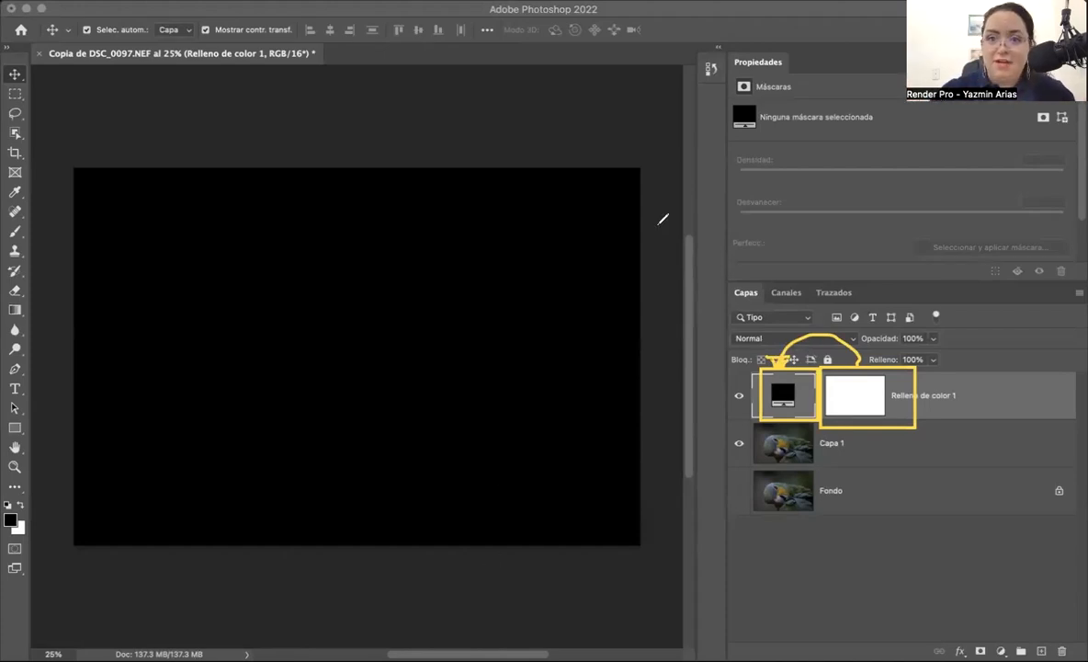
left_click(782, 107)
left_click(791, 132)
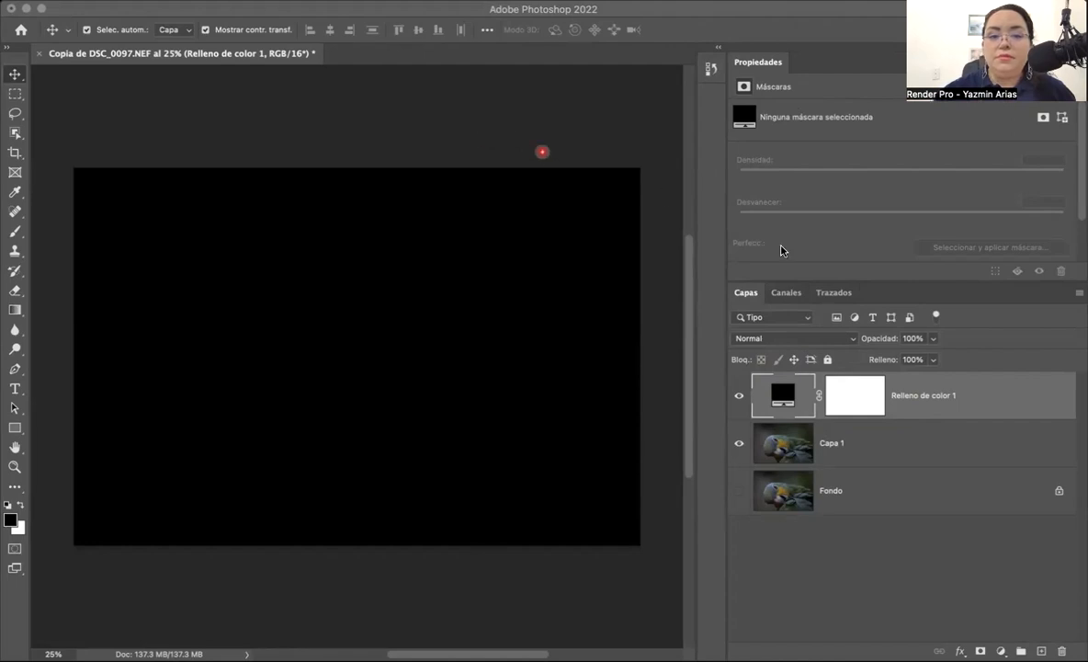
- Invert the white mask of the colour fill layer to black
left_click(853, 400)
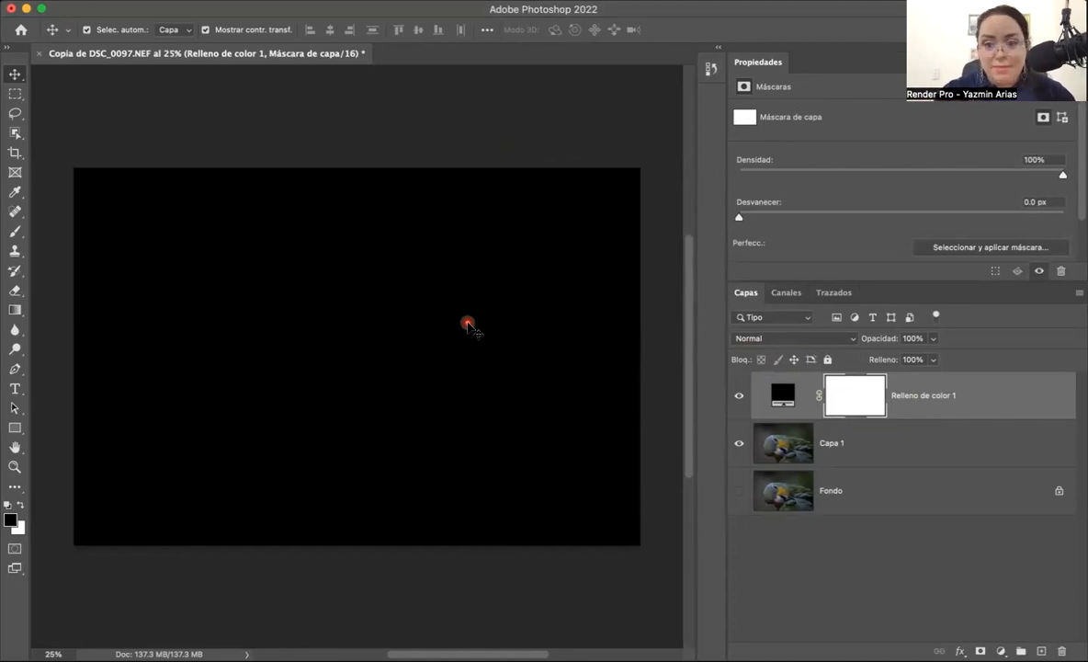
key("super+i")
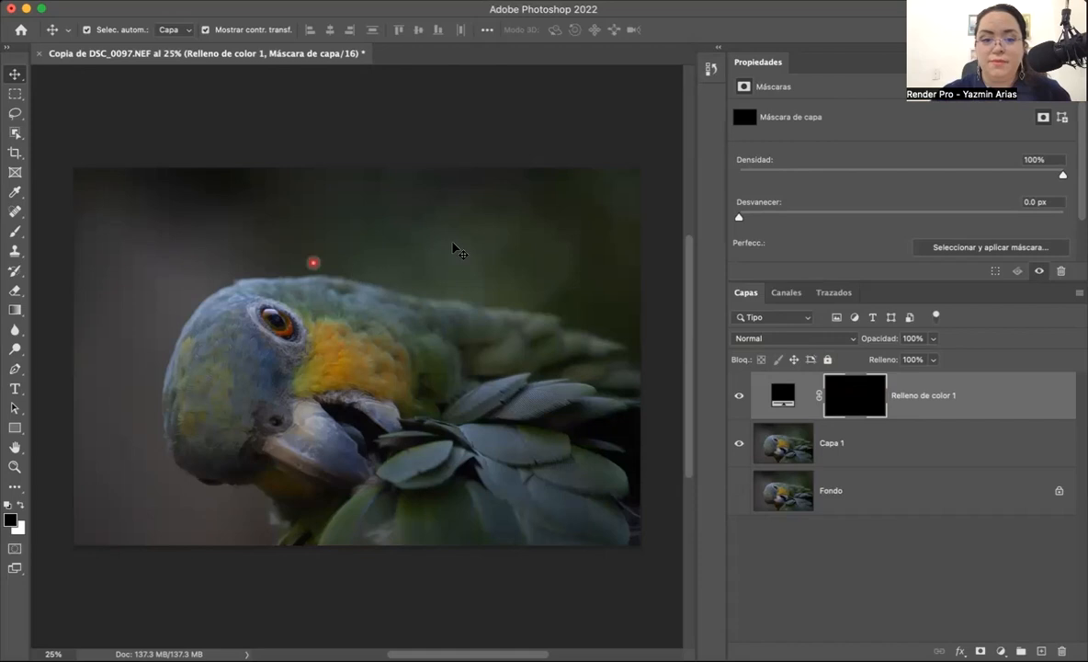
left_click(430, 250)
- Set the colour of the Relleno de color 1 fill layer to a muted brownish orange
key("super")
key("super+plus")
key("super+plus")
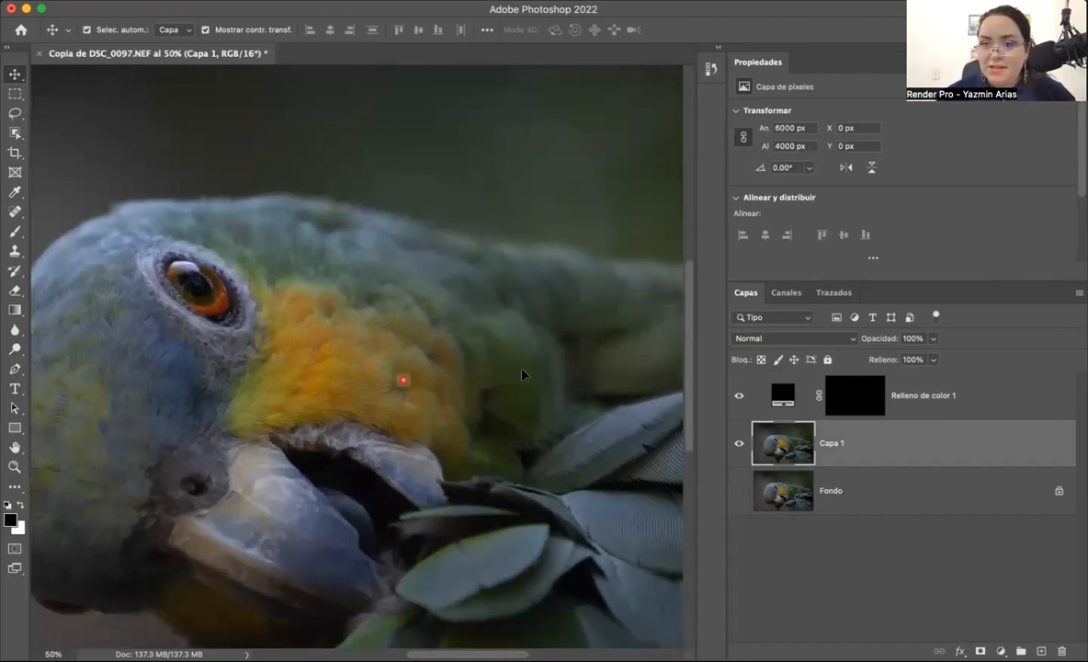
left_click(780, 398)
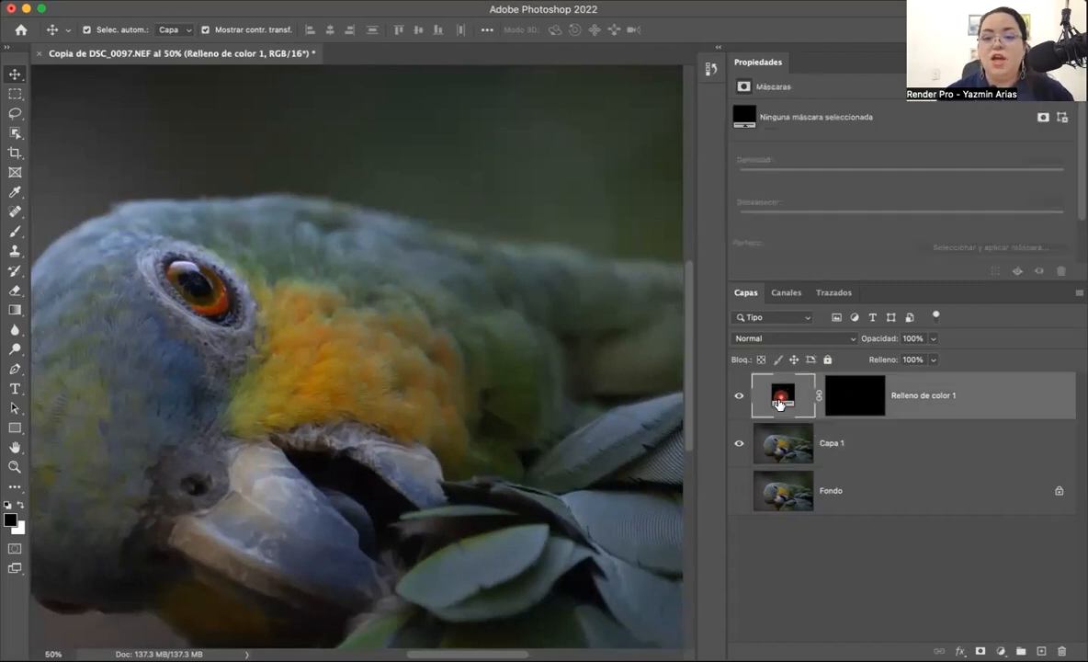
double_click(774, 400)
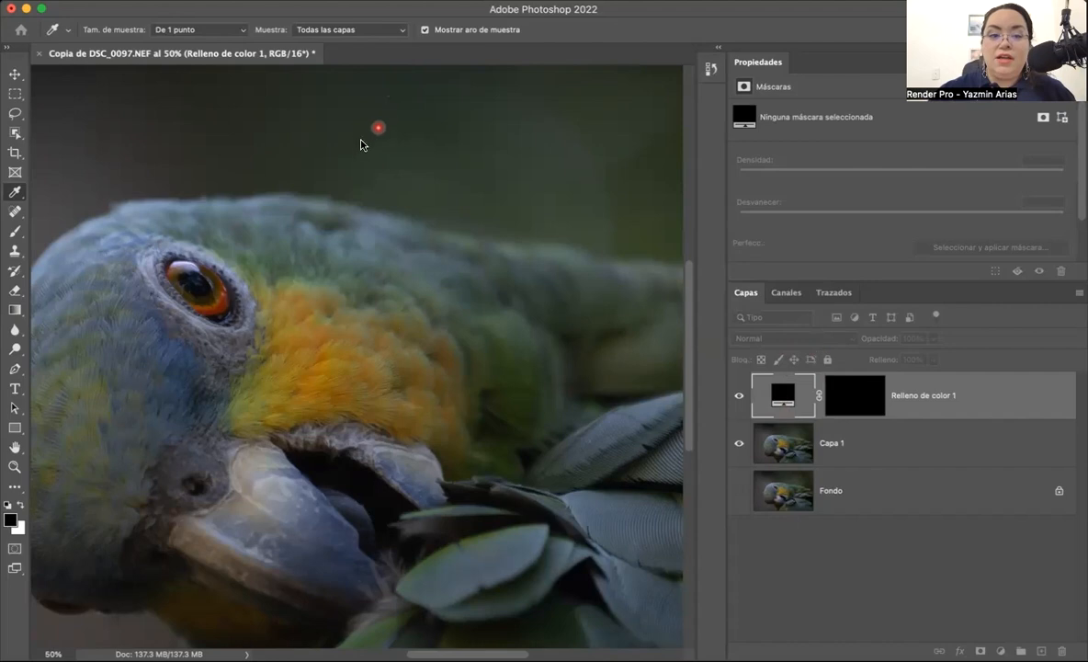
left_click(355, 143)
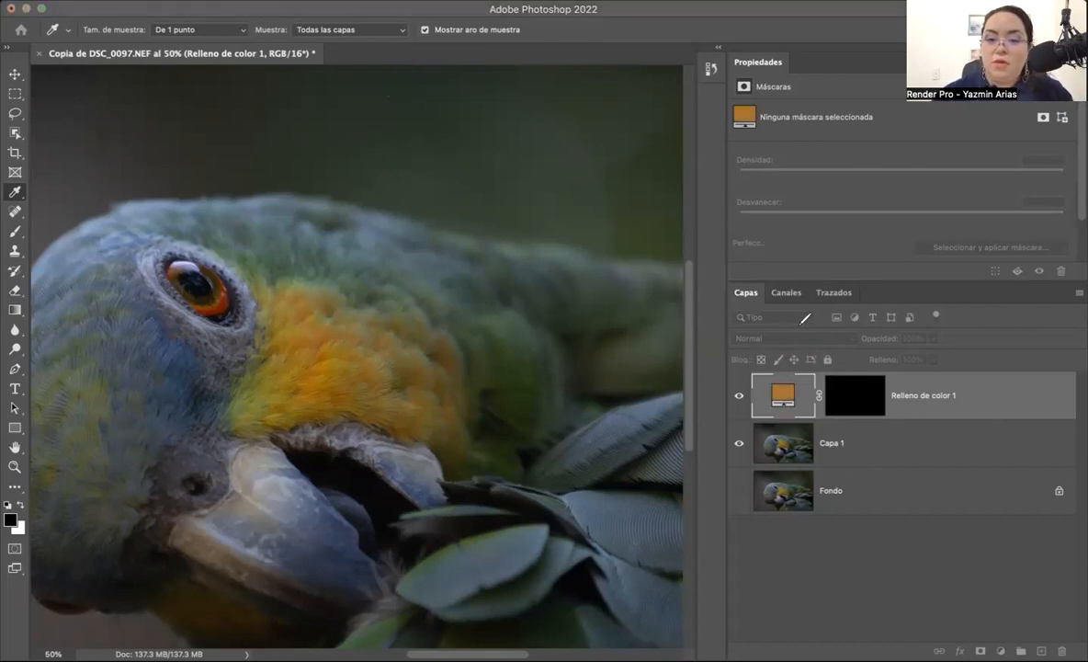
mouse_move(796, 325)
left_mouse_down()
mouse_move(829, 269)
mouse_move(858, 268)
mouse_move(848, 285)
left_mouse_up()
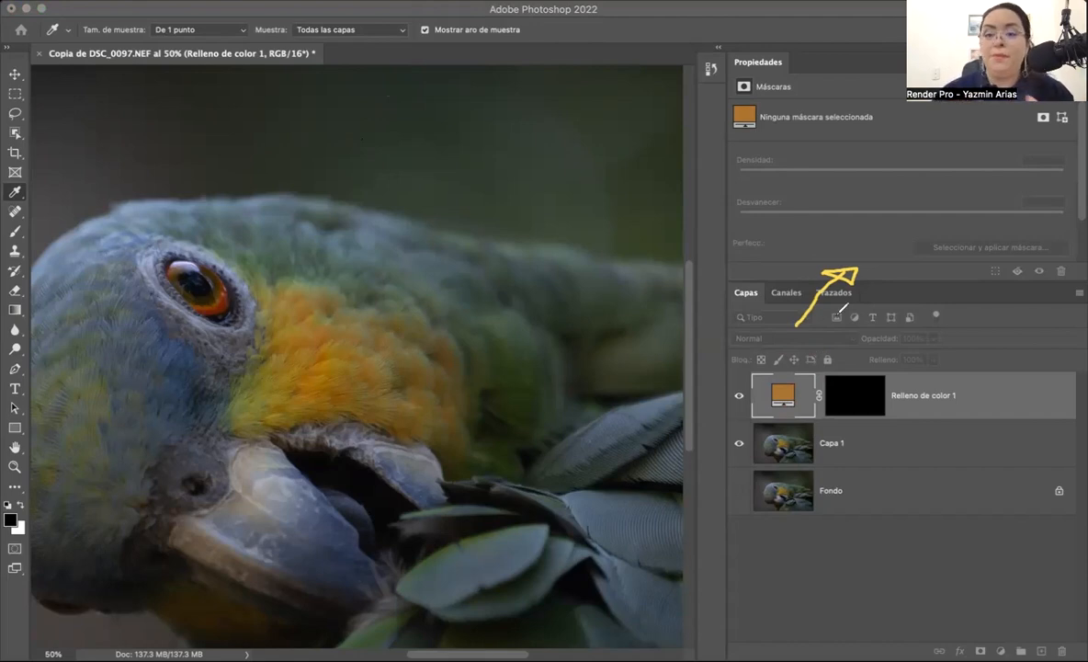
left_click_drag(792, 342, 685, 425)
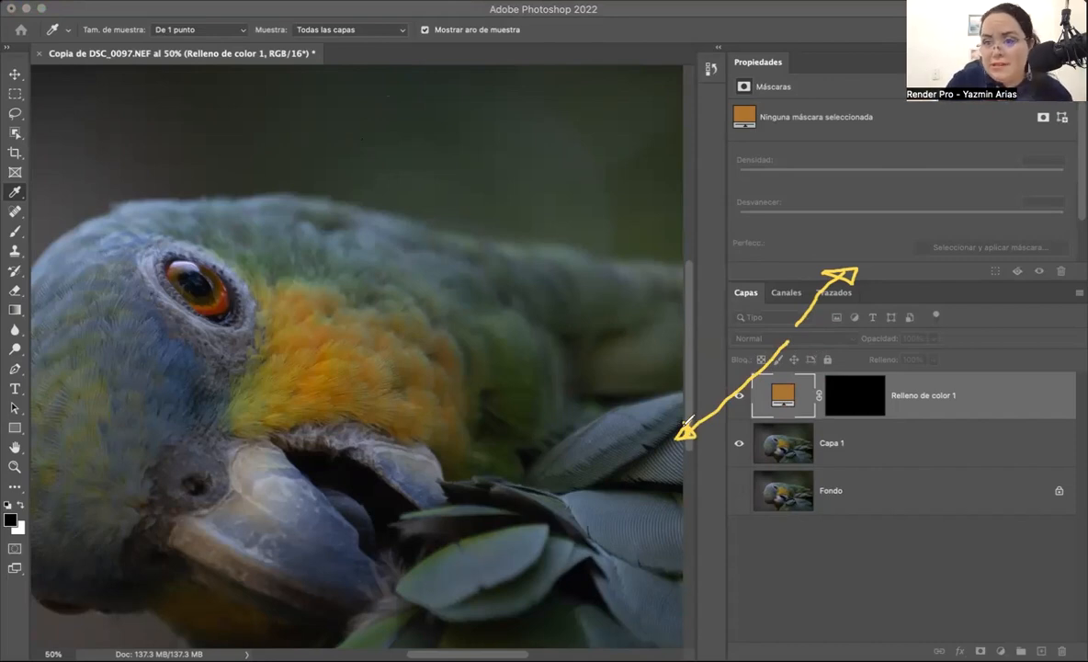
left_click_drag(793, 324, 687, 273)
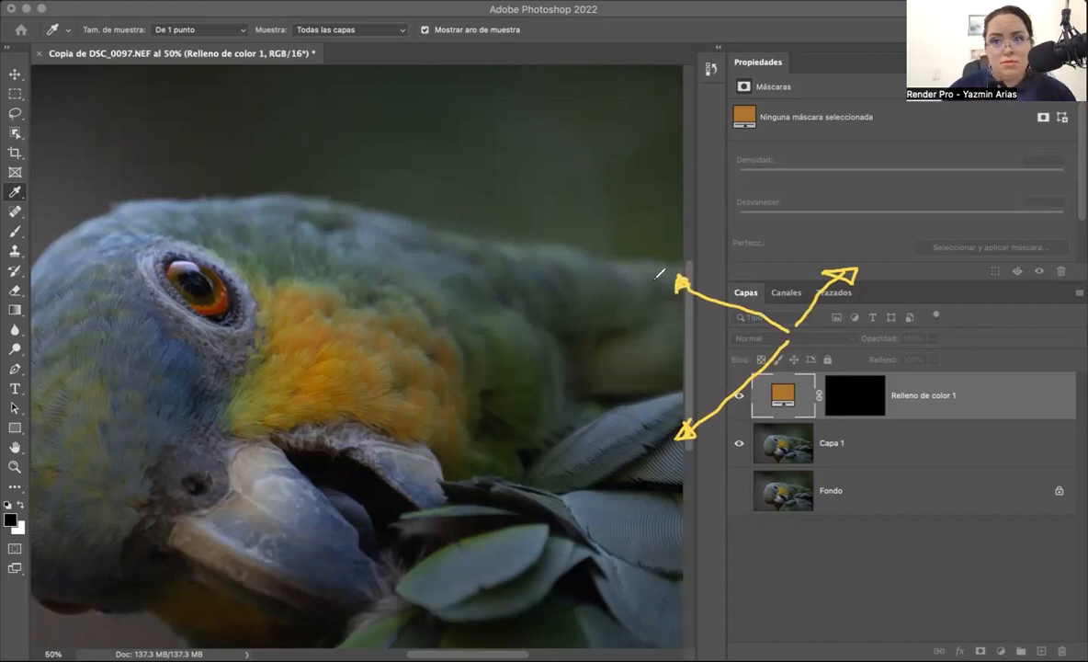
mouse_move(789, 342)
left_mouse_down()
mouse_move(847, 432)
mouse_move(832, 421)
left_mouse_up()
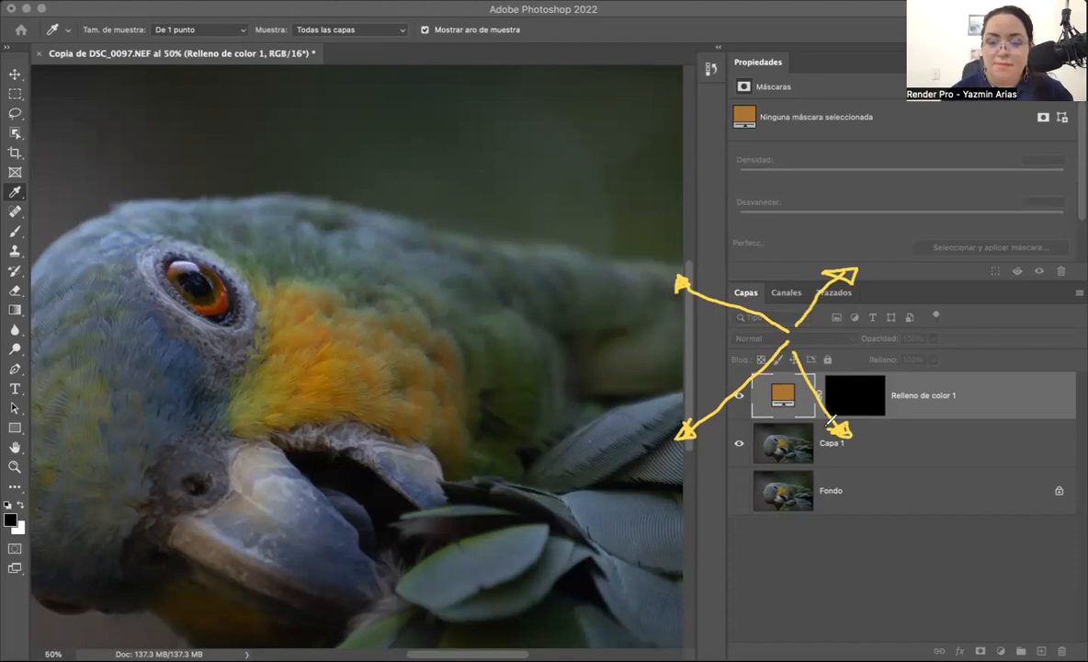
left_click(790, 132)
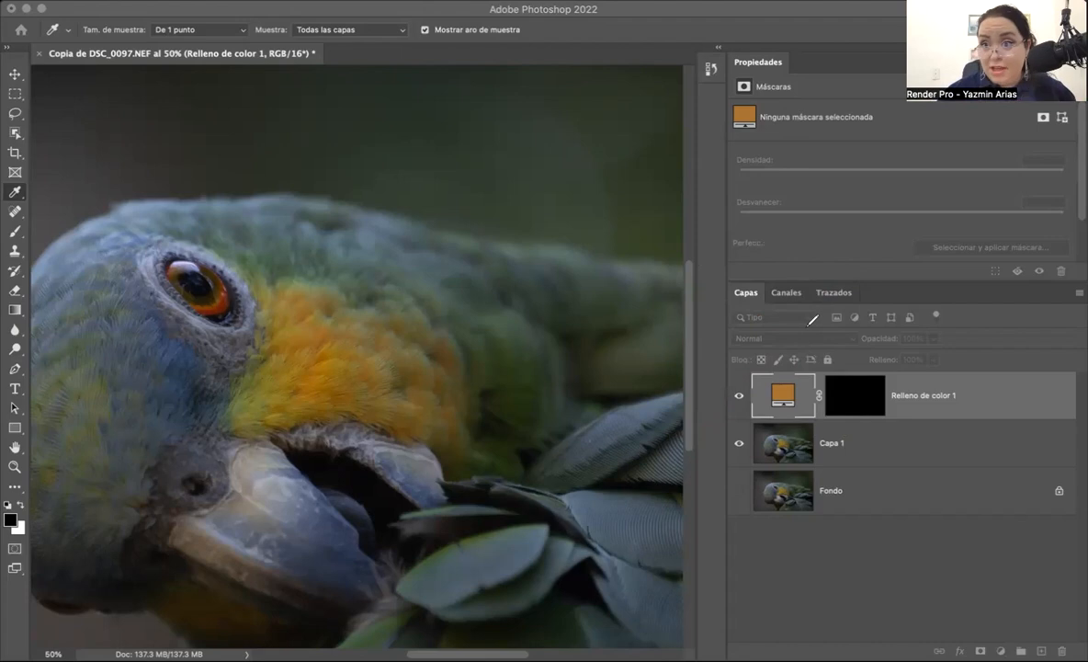
left_click_drag(801, 323, 840, 283)
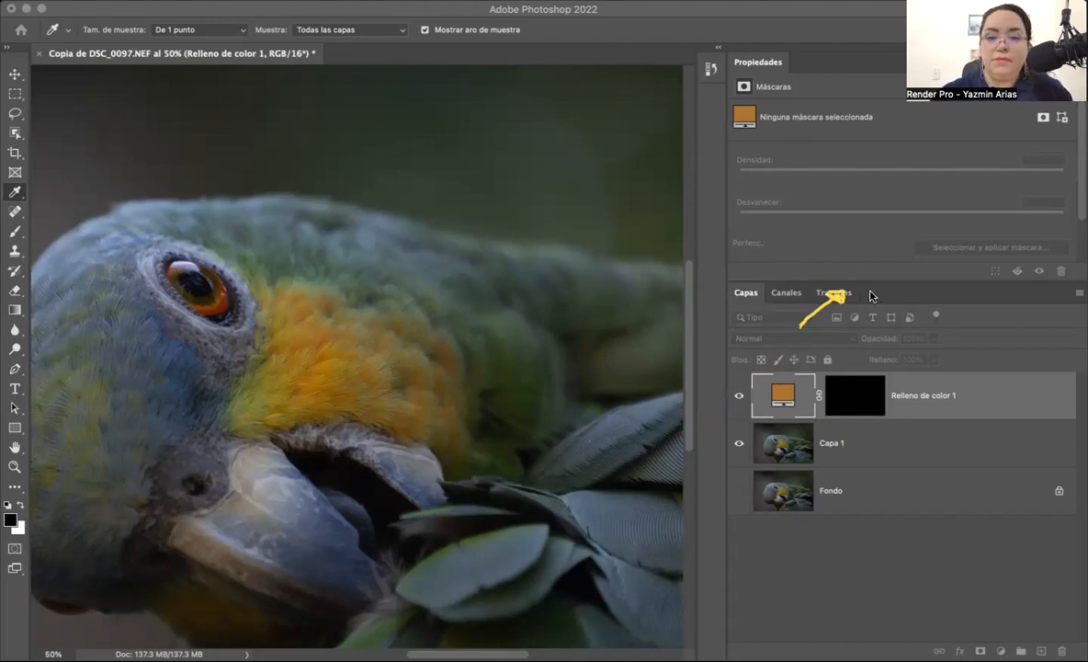
- Brighten the fill colour to a vivid orange and accept it
left_click(801, 331)
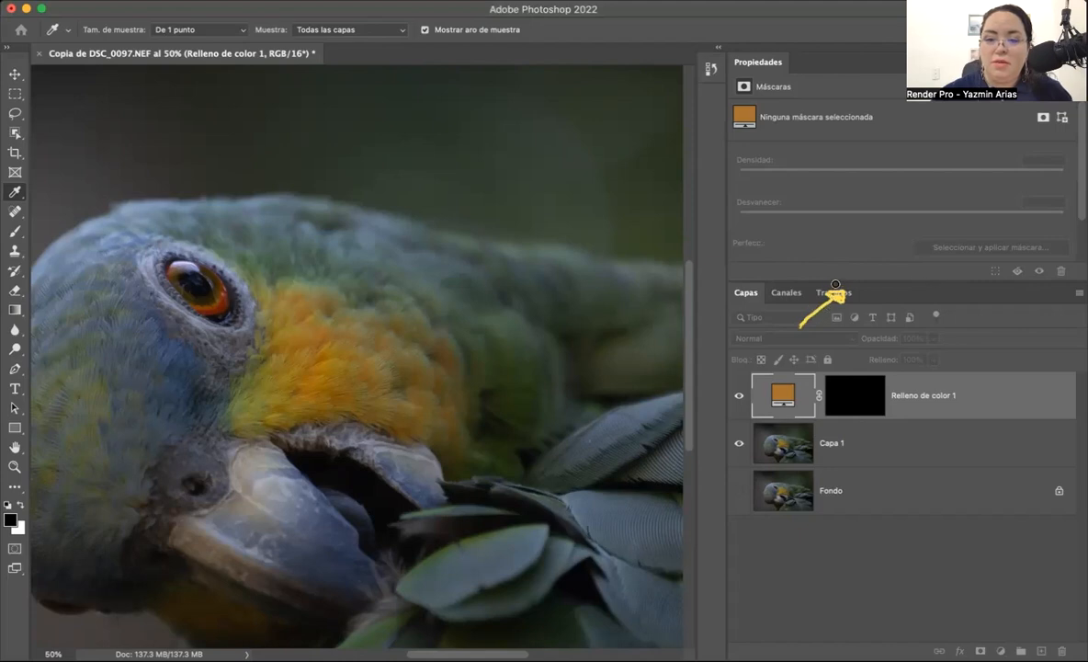
left_click(1019, 255)
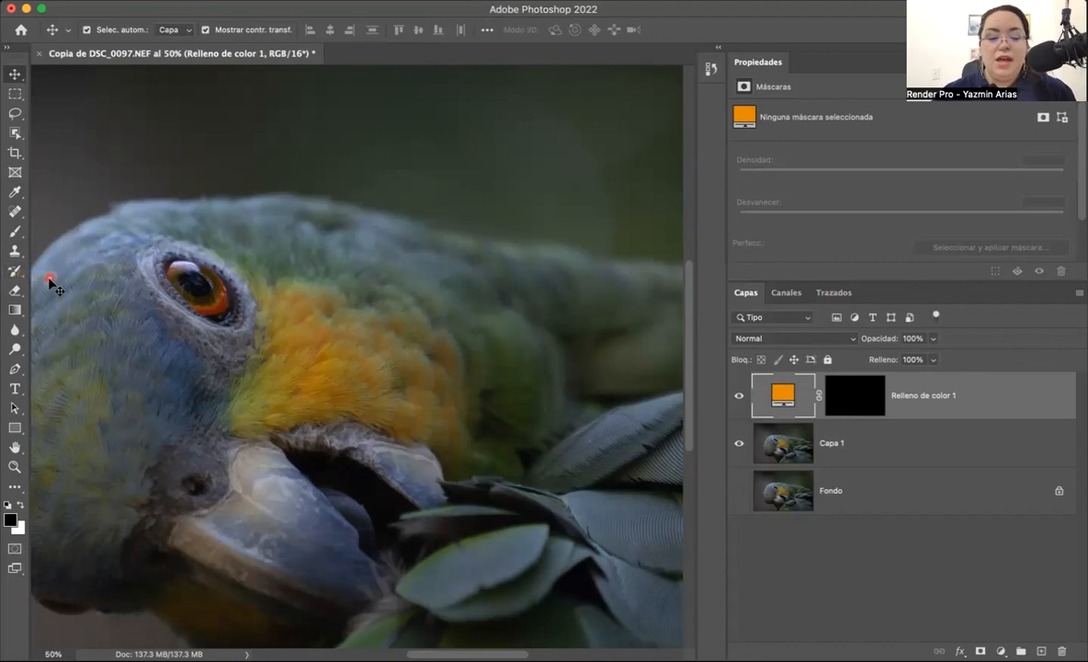
- Switch to the Brush tool and set the brush size to 264 px
left_click(47, 248)
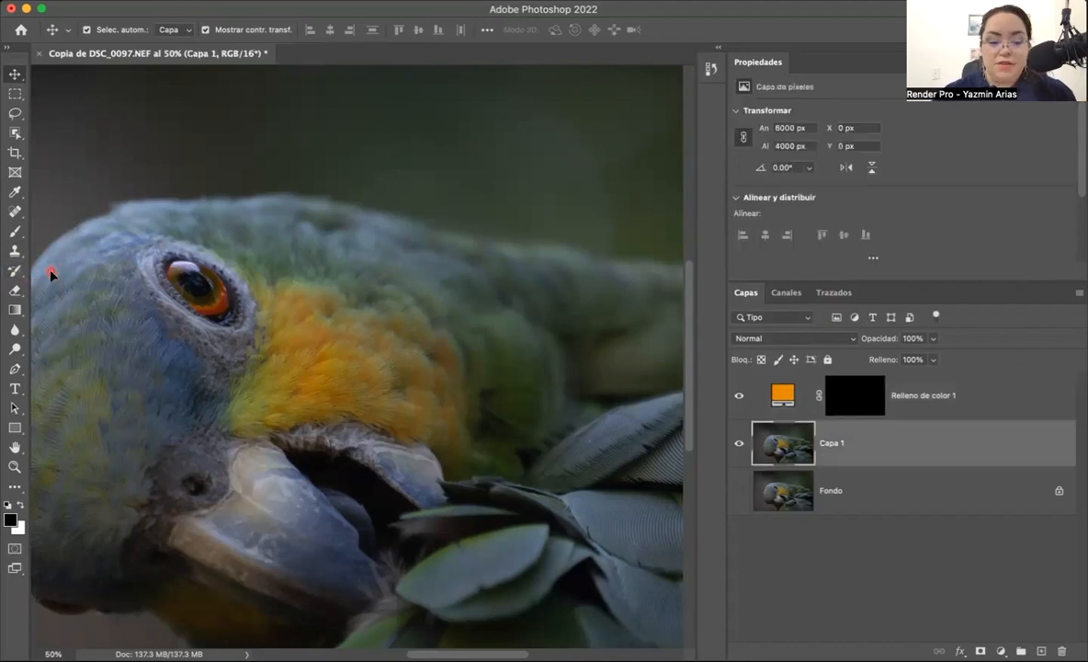
key("b")
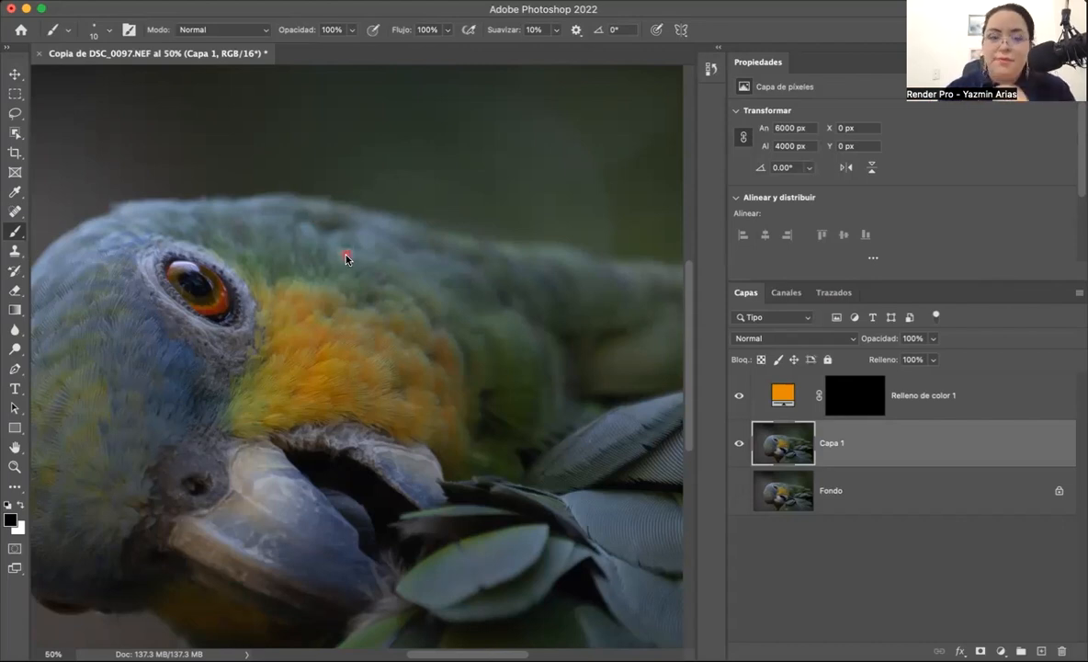
mouse_move(402, 254)
left_mouse_down()
mouse_move(417, 254)
mouse_move(429, 213)
left_mouse_up()
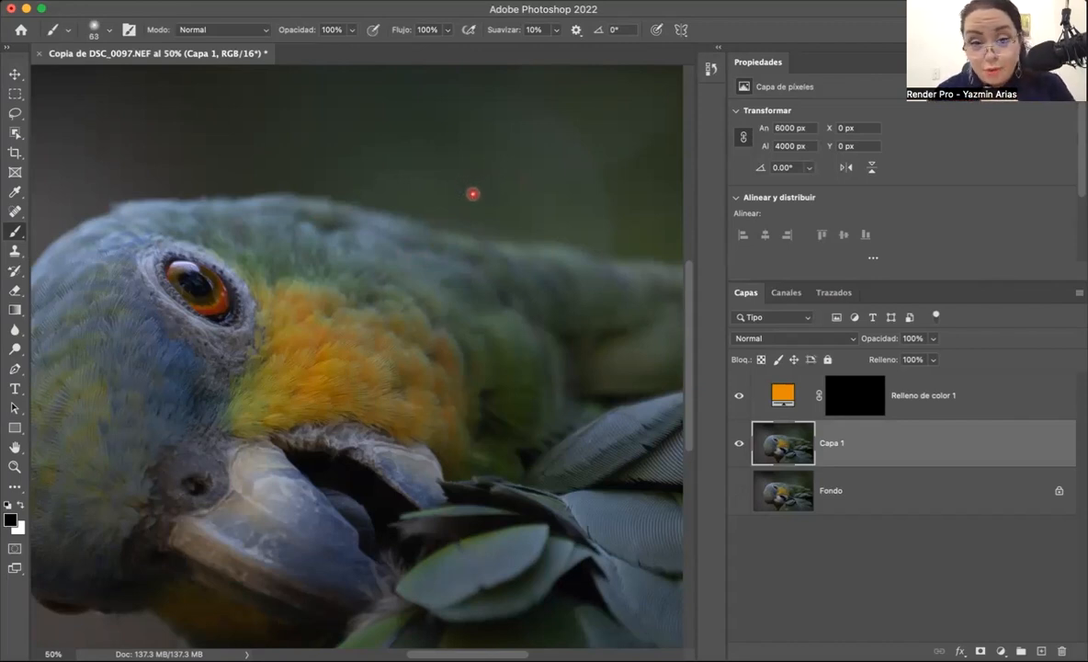
key("bracketright")
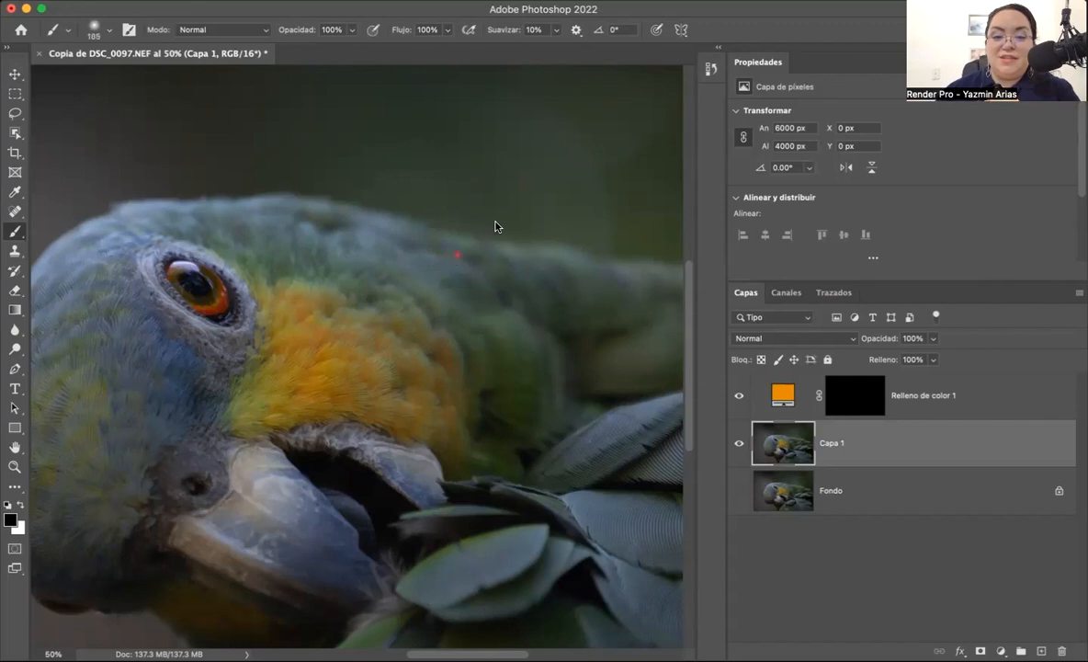
mouse_move(472, 250)
left_mouse_down()
mouse_move(588, 185)
mouse_move(562, 175)
left_mouse_up()
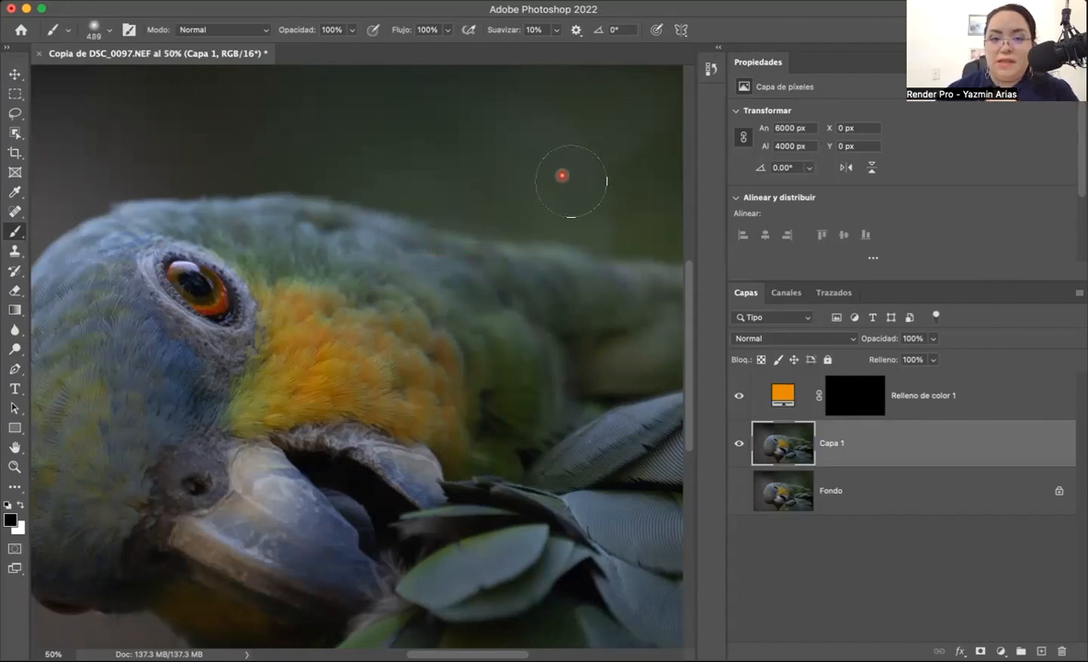
mouse_move(469, 264)
left_mouse_down()
mouse_move(525, 173)
mouse_move(458, 250)
mouse_move(438, 172)
mouse_move(428, 215)
mouse_move(446, 256)
left_mouse_up()
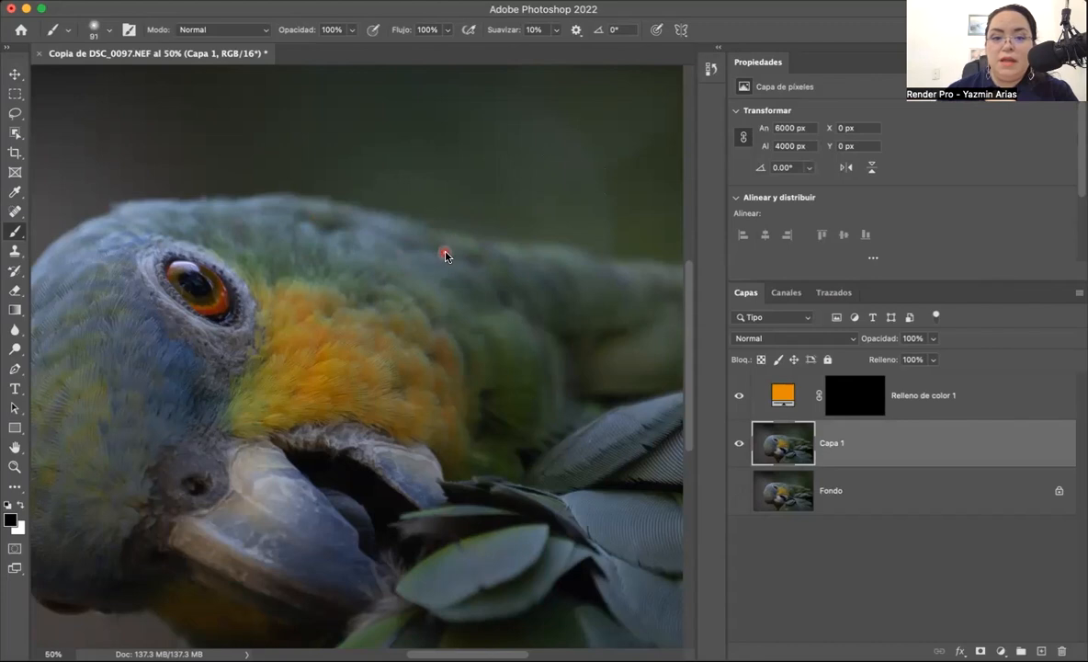
left_click_drag(407, 290, 398, 292)
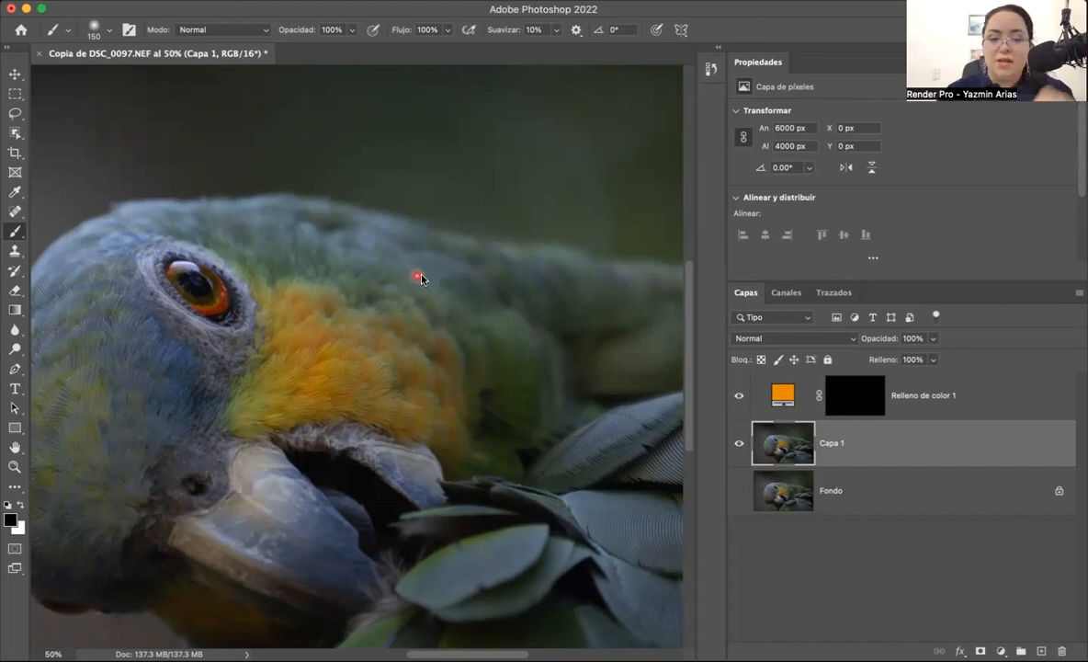
left_click_drag(474, 259, 487, 258)
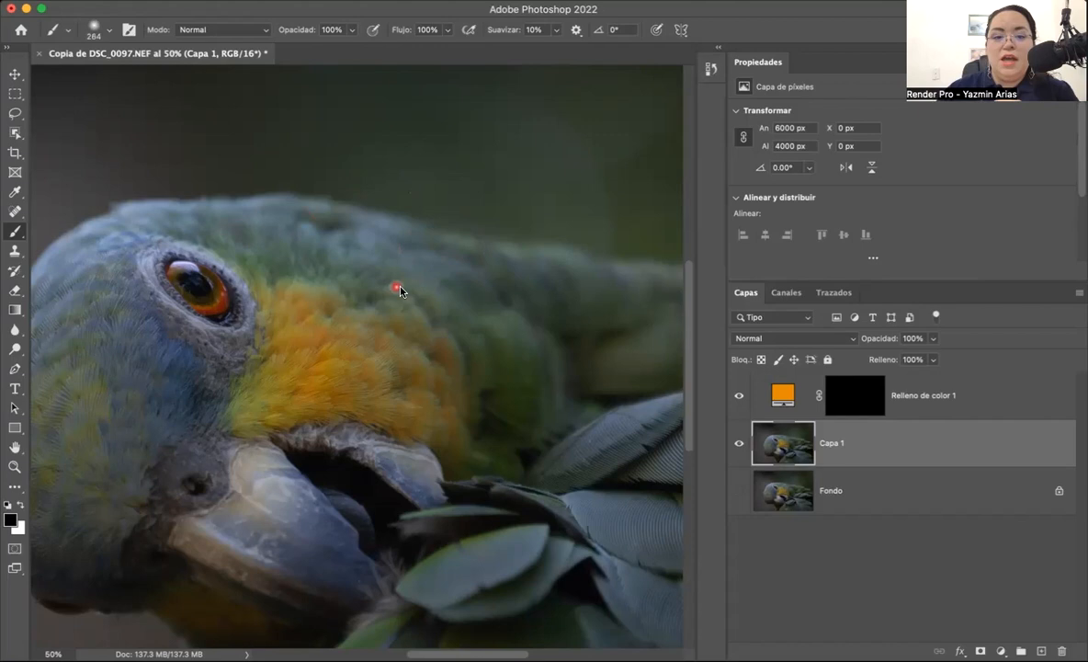
- Raise the brush hardness to a fully hard edge
key("shift+bracketright")
key("shift+bracketright")
key("shift+bracketright")
key("shift+bracketright")
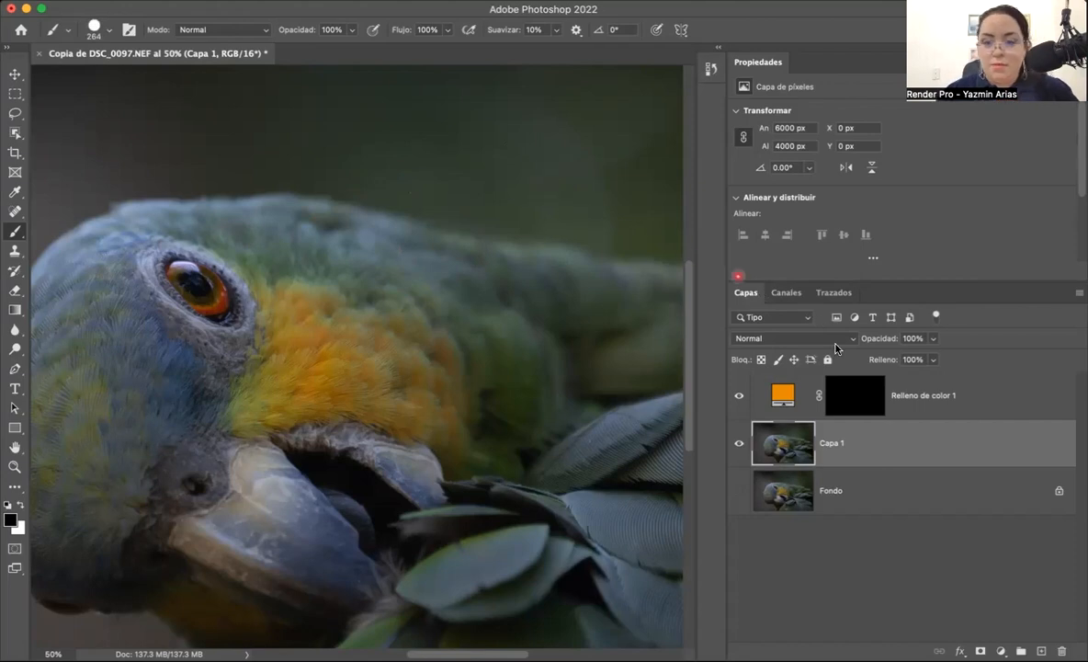
- Target the black mask of the orange fill layer and make white the foreground colour
left_click(854, 402)
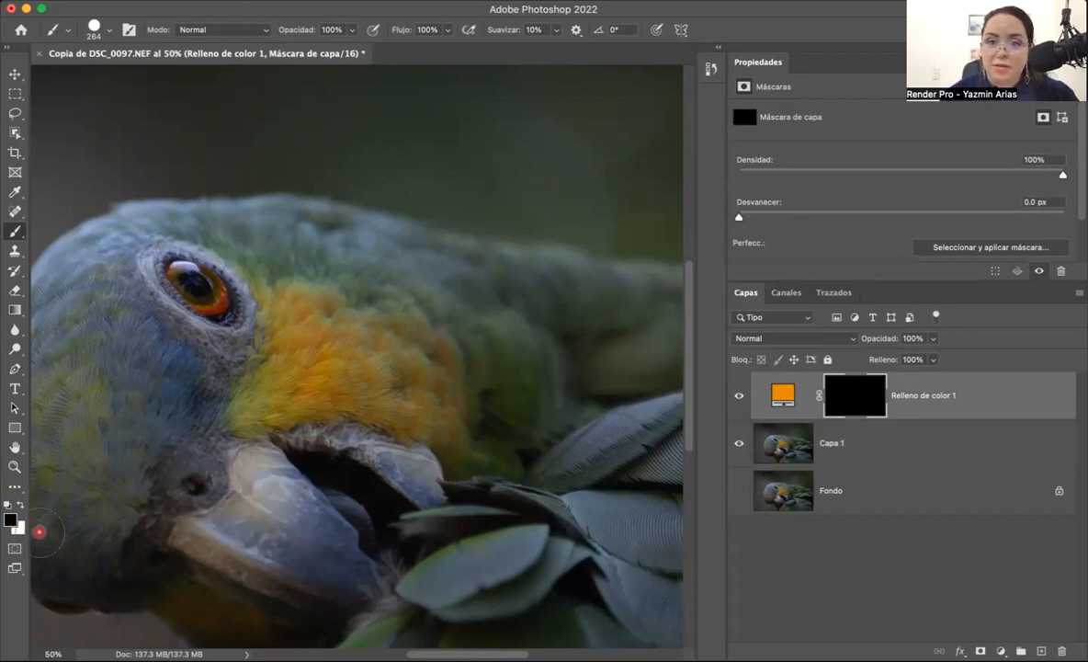
key("x")
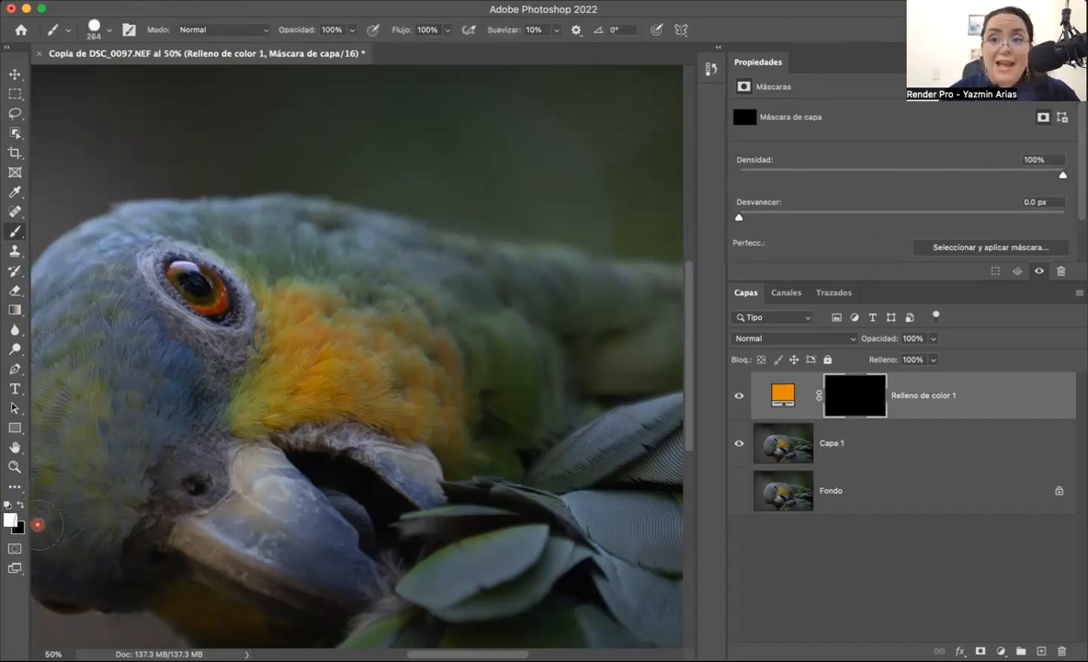
key("x")
key("x")
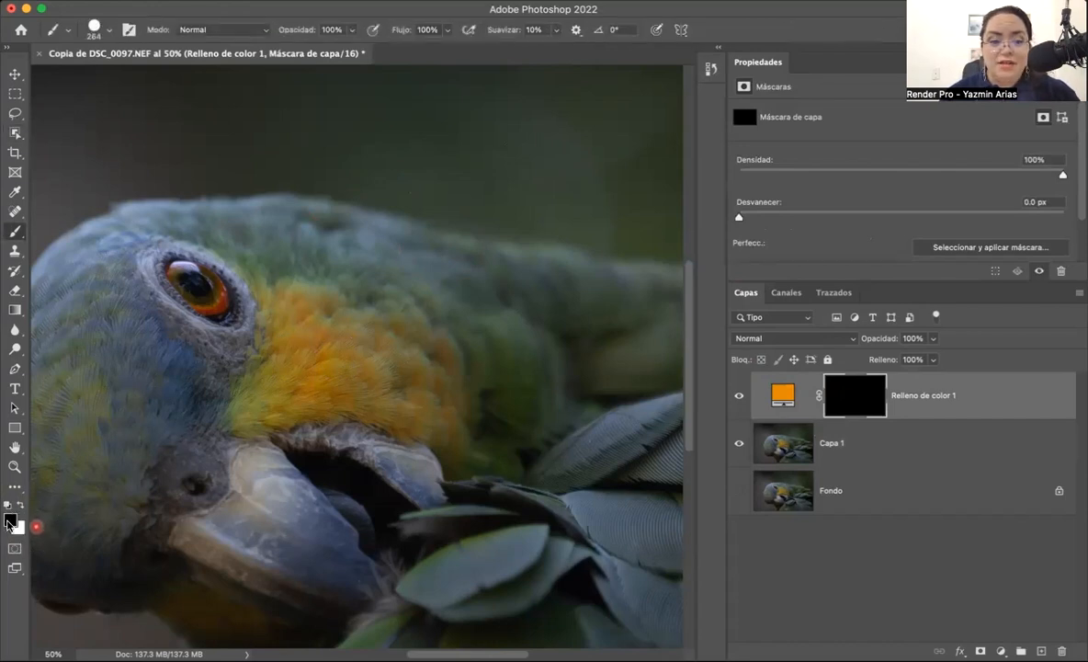
key("x")
key("x")
key("x")
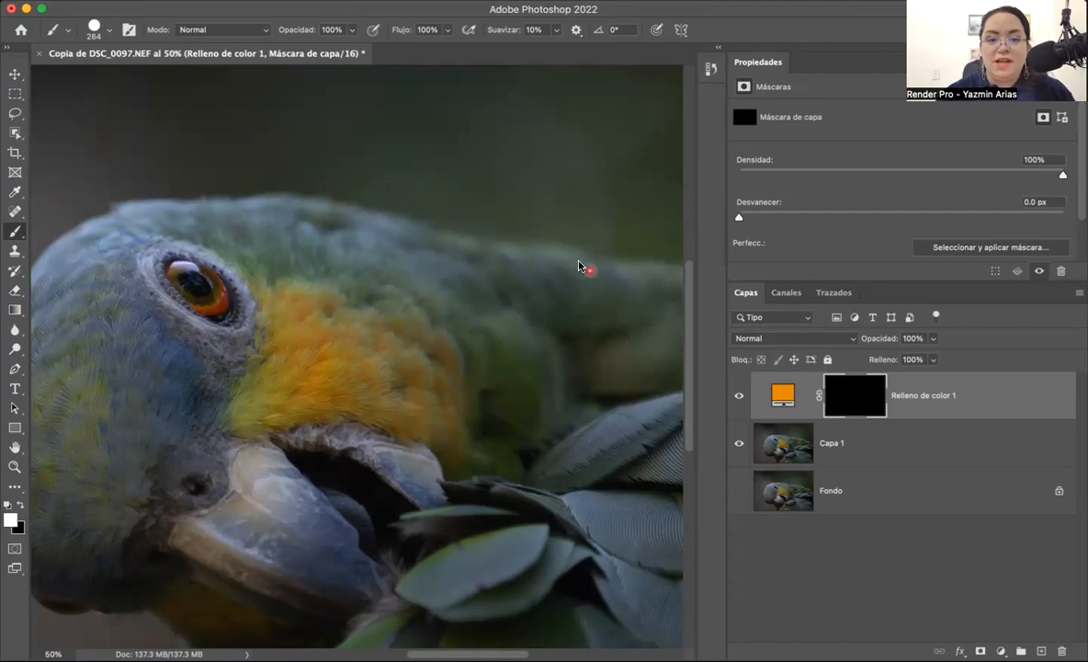
- Paint one hard and two increasingly soft white dots on the mask above the parrot's back, and make black the foreground colour
left_click(392, 173)
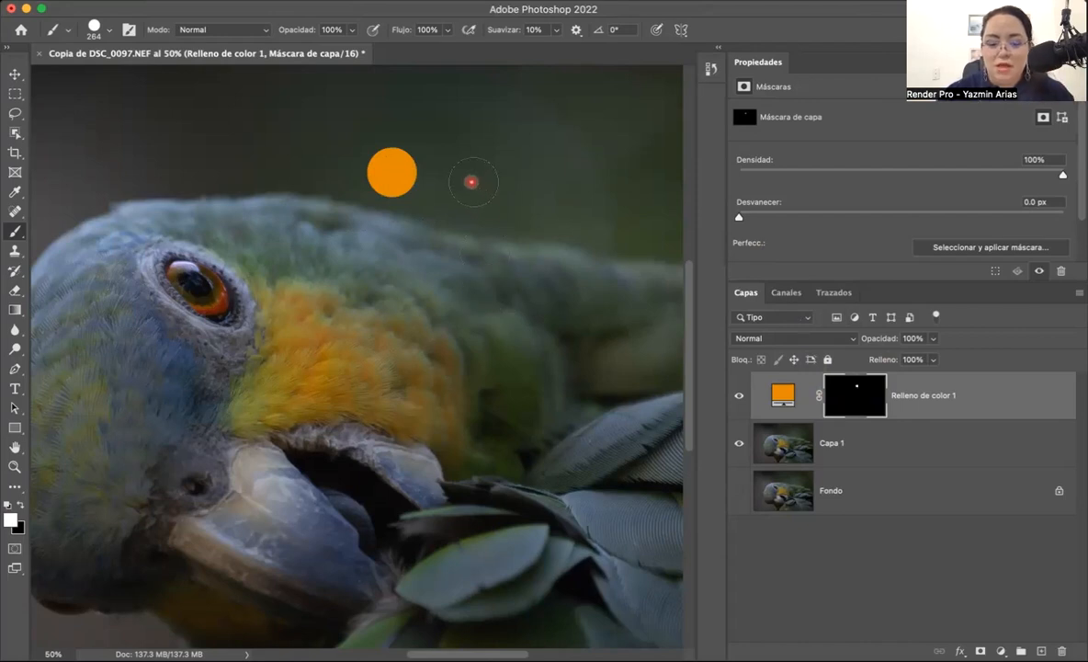
left_click(478, 180)
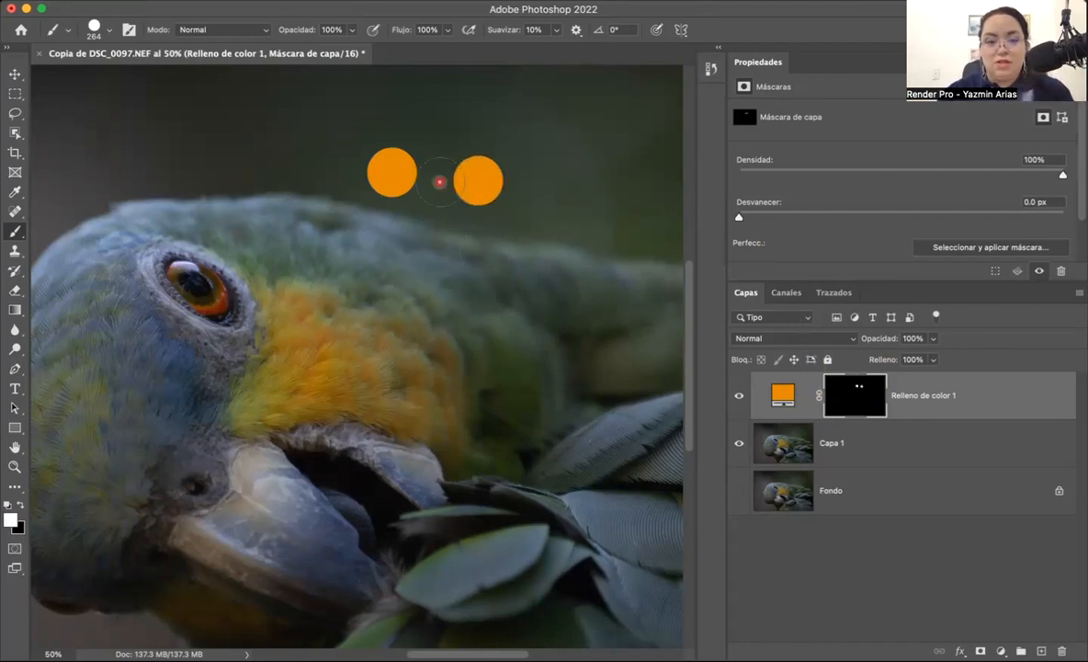
key("super+z")
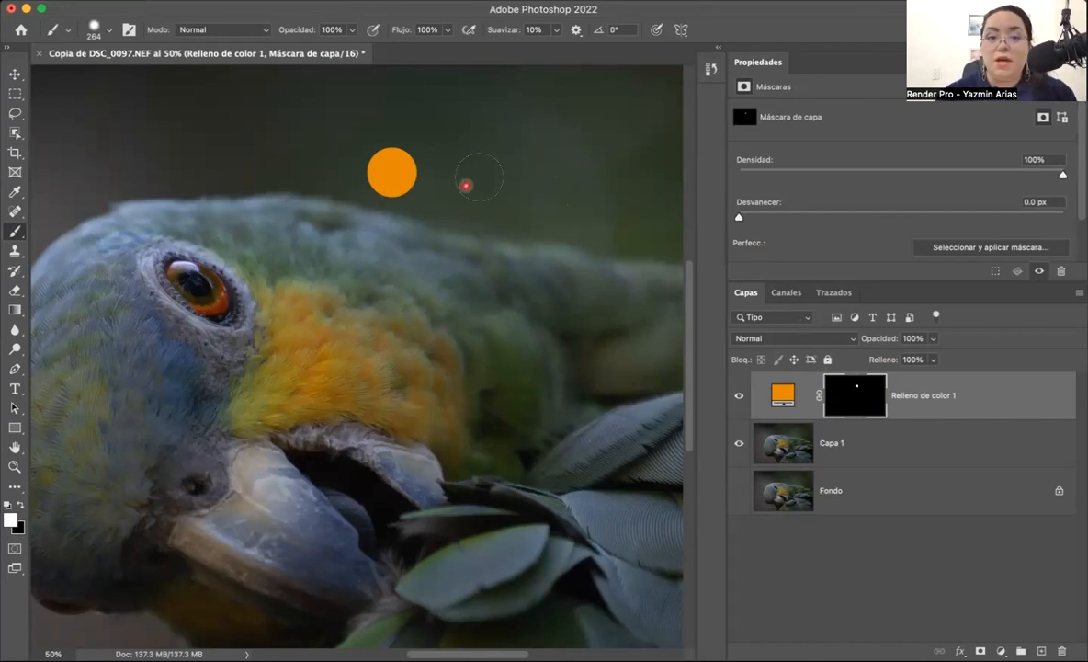
left_click(485, 173)
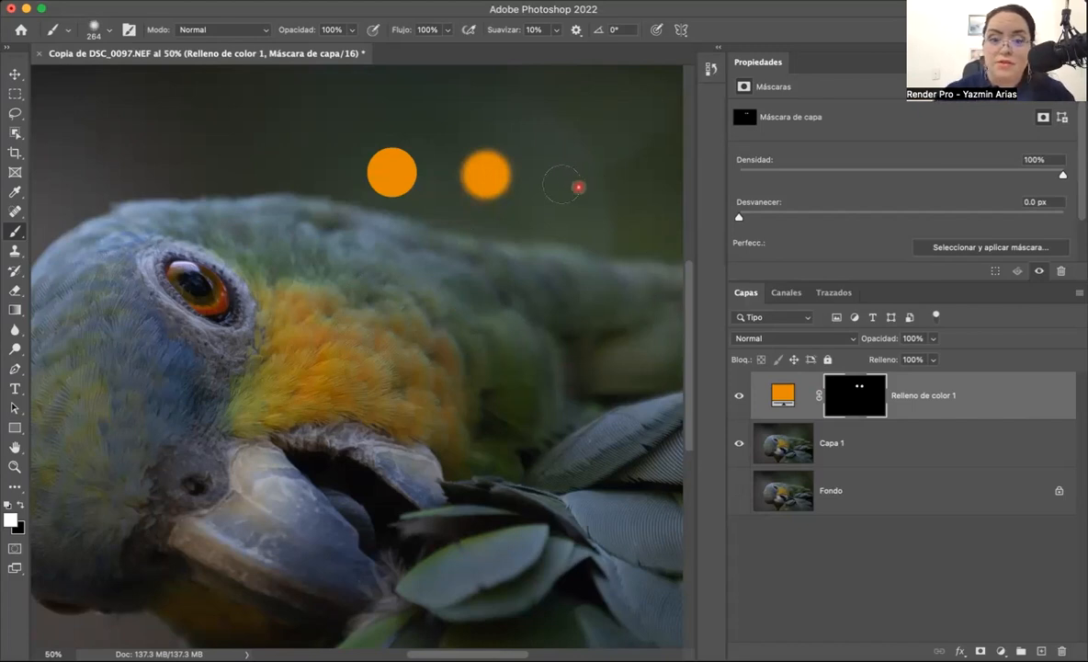
left_click(576, 175)
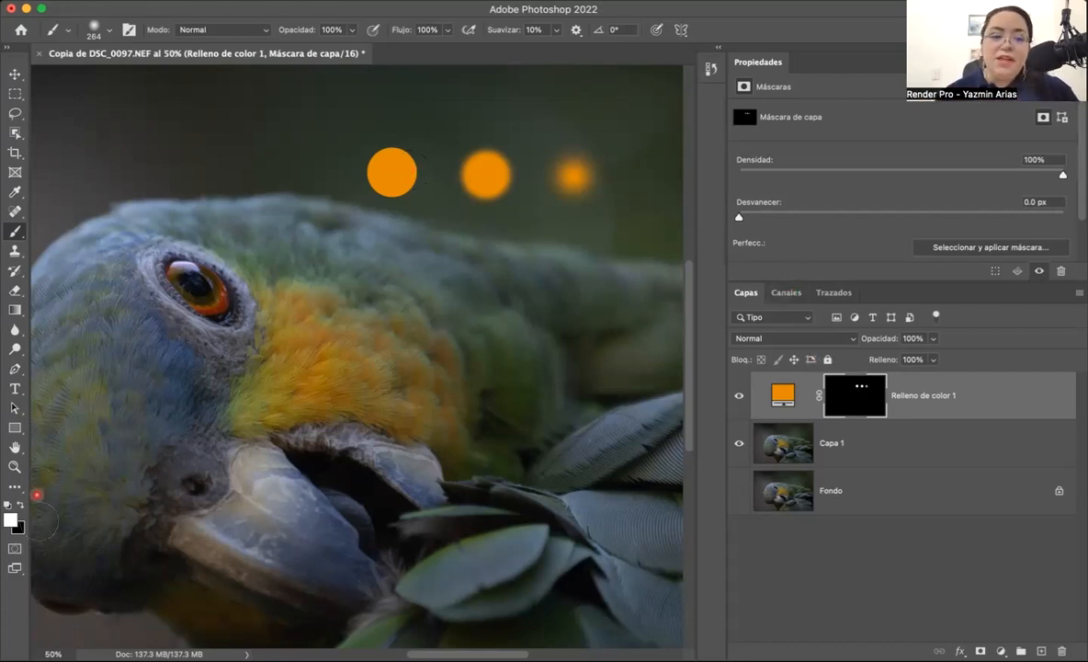
key("x")
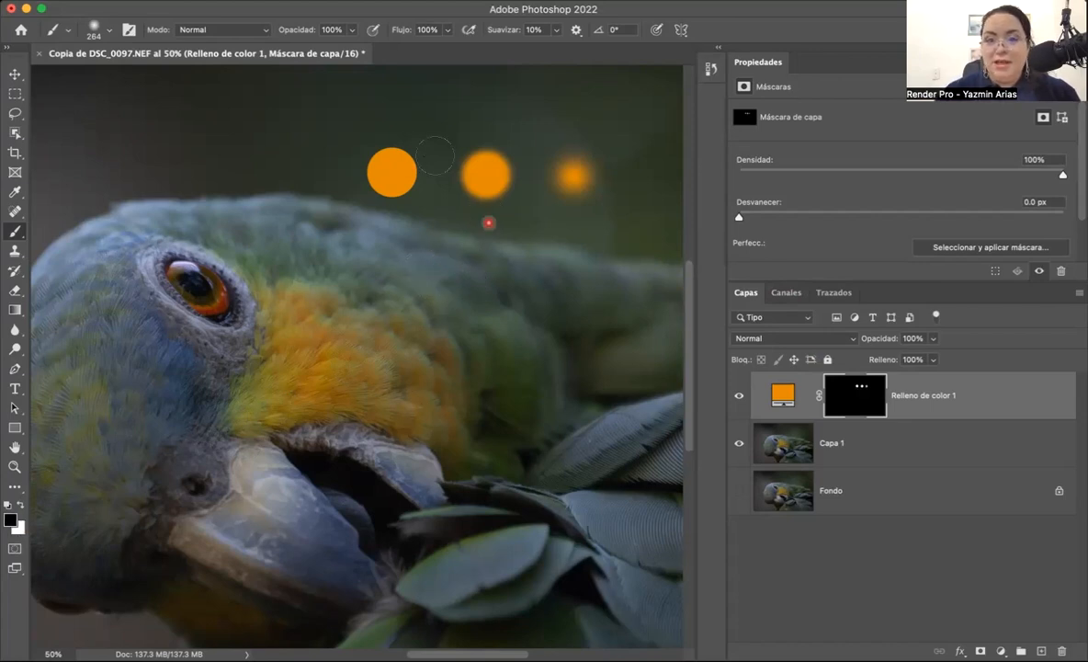
- Paint black over the three orange dots above the parrot's back to hide them, and make white the foreground colour
mouse_move(542, 164)
left_mouse_down()
mouse_move(608, 186)
mouse_move(592, 159)
mouse_move(598, 181)
left_mouse_up()
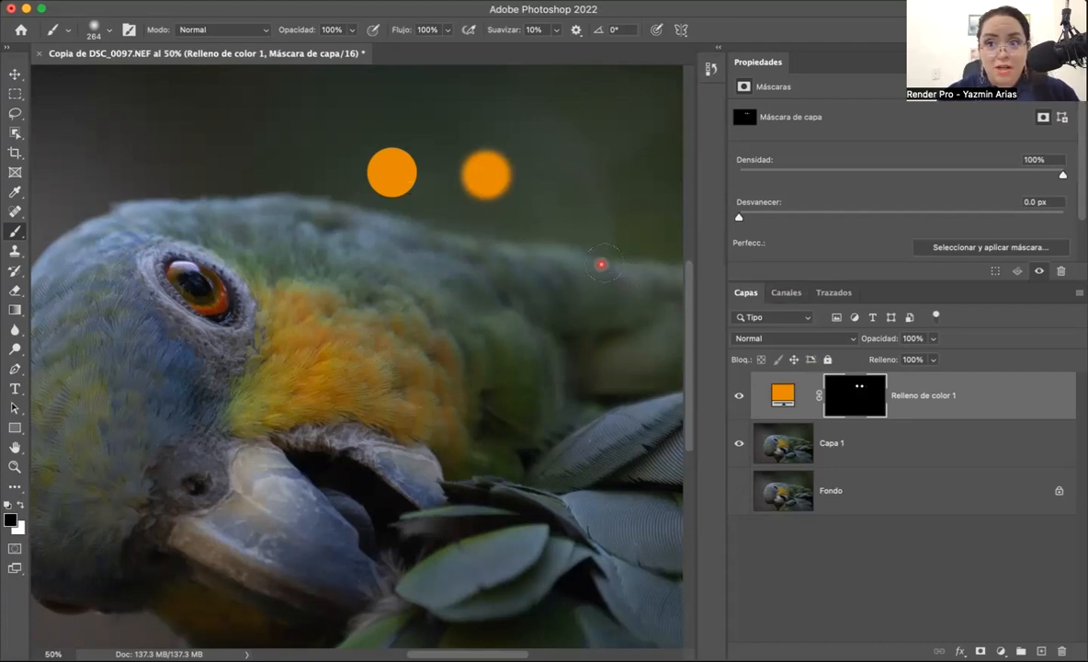
mouse_move(501, 203)
left_mouse_down()
mouse_move(463, 178)
mouse_move(493, 157)
mouse_move(509, 191)
mouse_move(444, 171)
mouse_move(370, 187)
mouse_move(408, 154)
left_mouse_up()
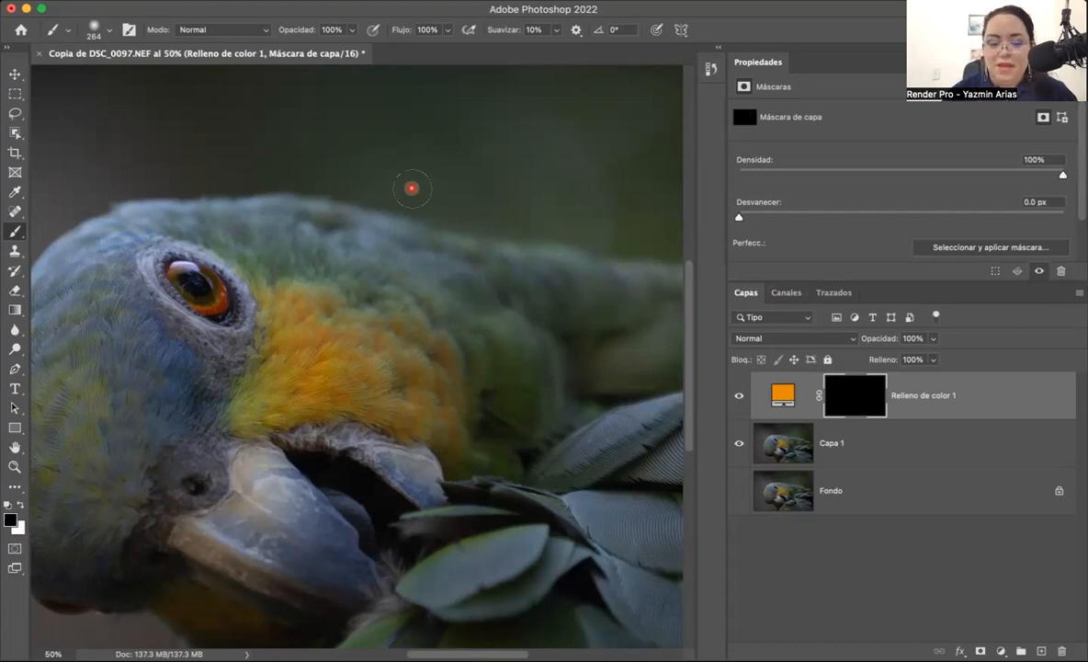
key("x")
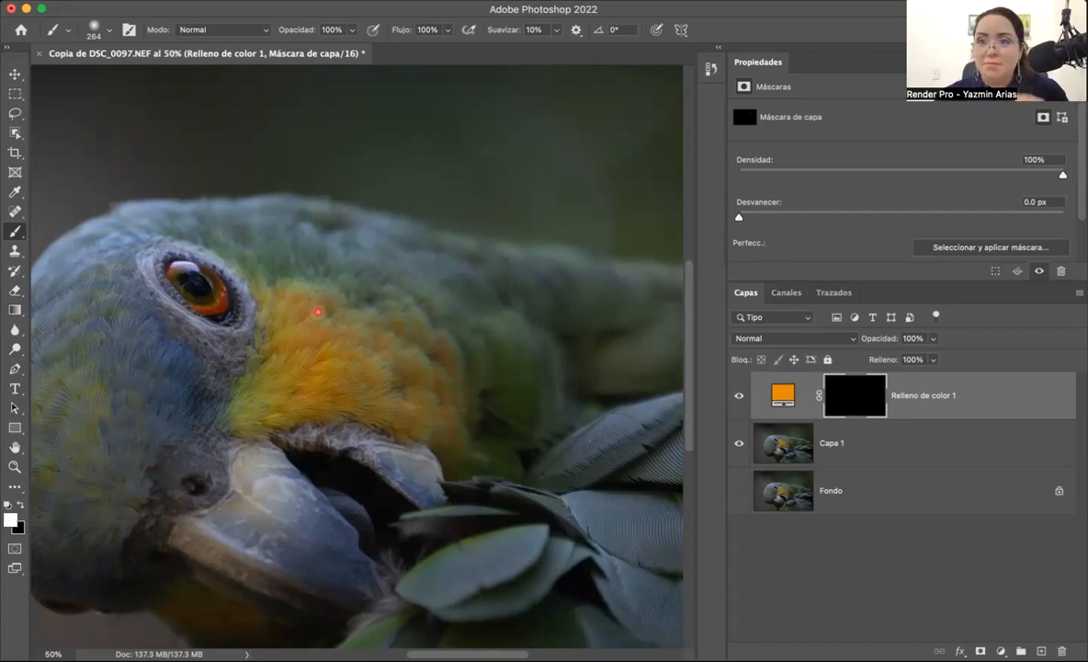
- Reveal orange on the parrot's yellow cheek with white, erase it again with black, and make white the foreground colour
left_click(300, 318)
mouse_move(299, 318)
left_mouse_down()
mouse_move(322, 346)
mouse_move(404, 379)
left_mouse_up()
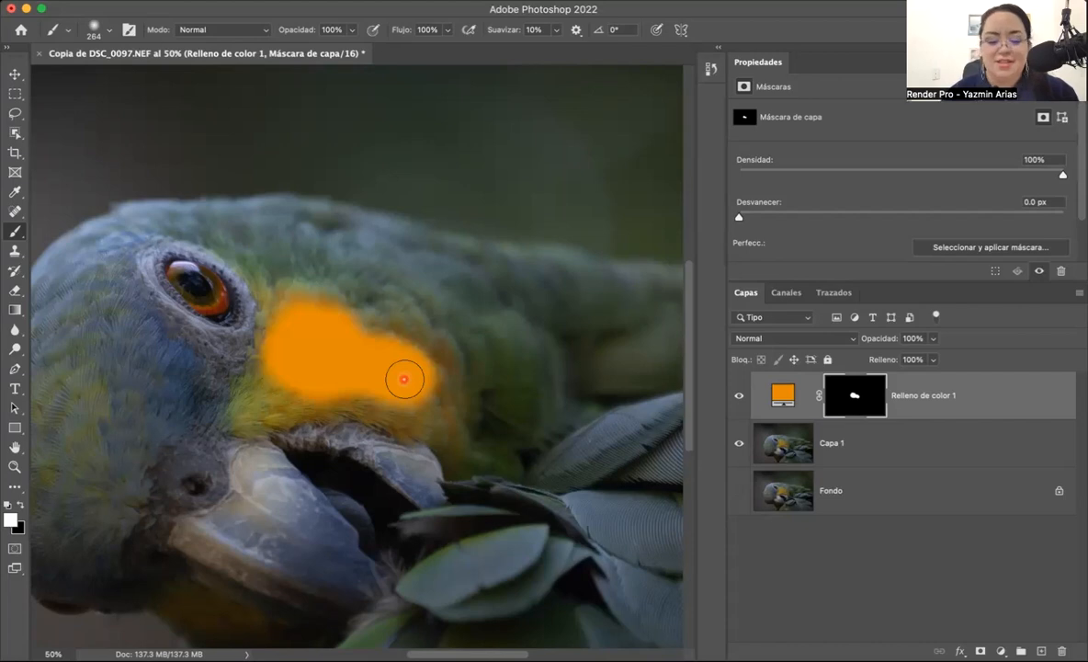
key("x")
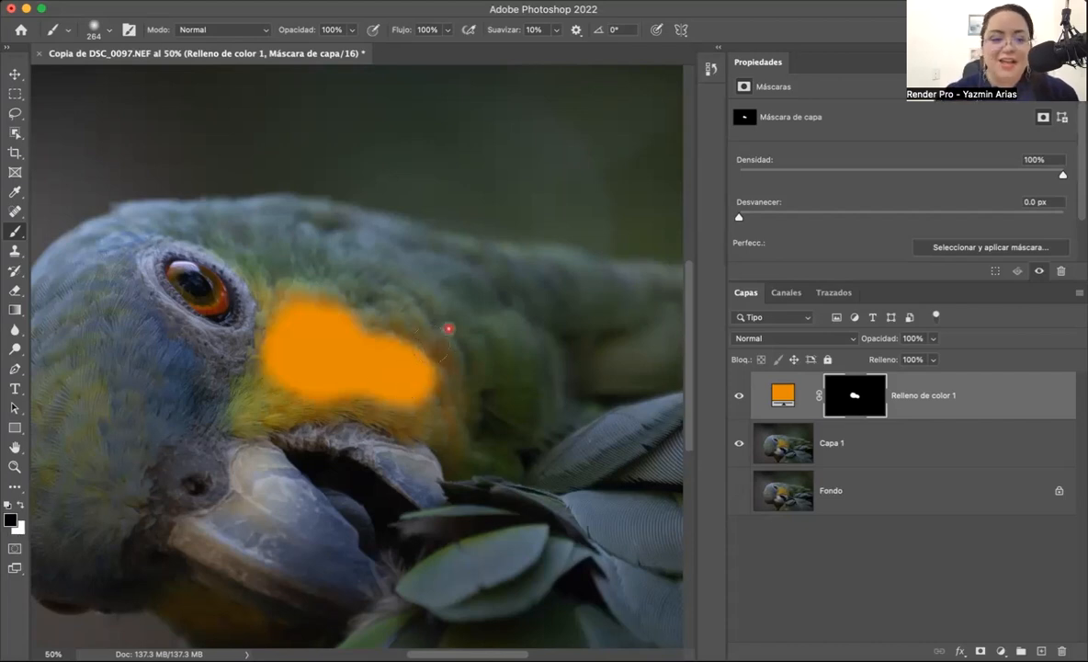
mouse_move(426, 377)
left_mouse_down()
mouse_move(412, 401)
mouse_move(363, 349)
mouse_move(274, 326)
mouse_move(267, 365)
mouse_move(303, 367)
mouse_move(330, 321)
left_mouse_up()
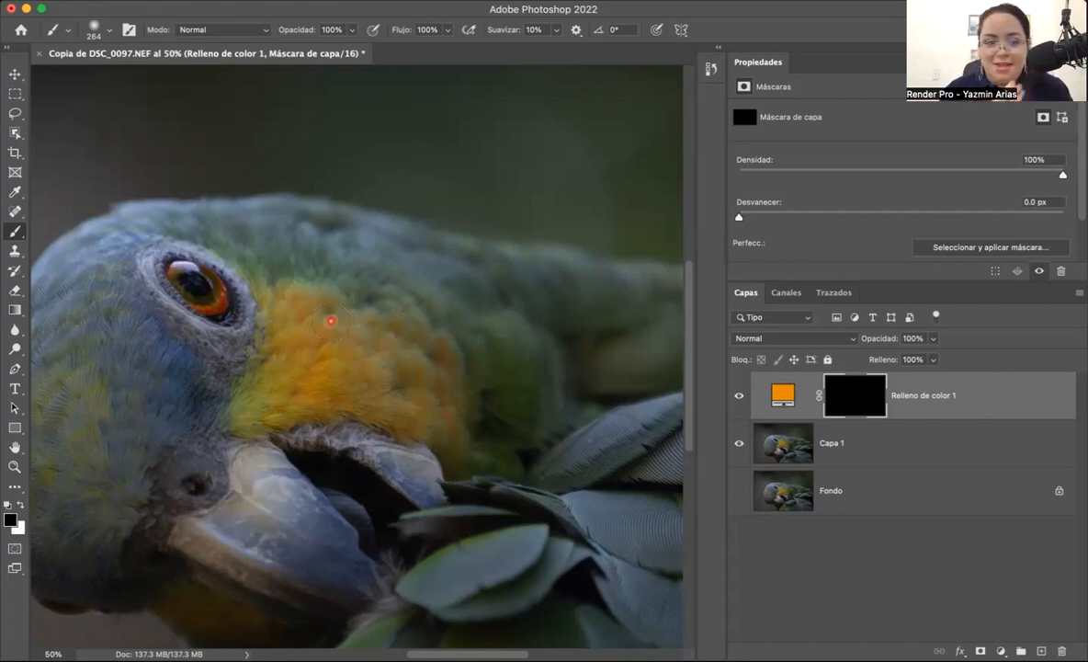
key("x")
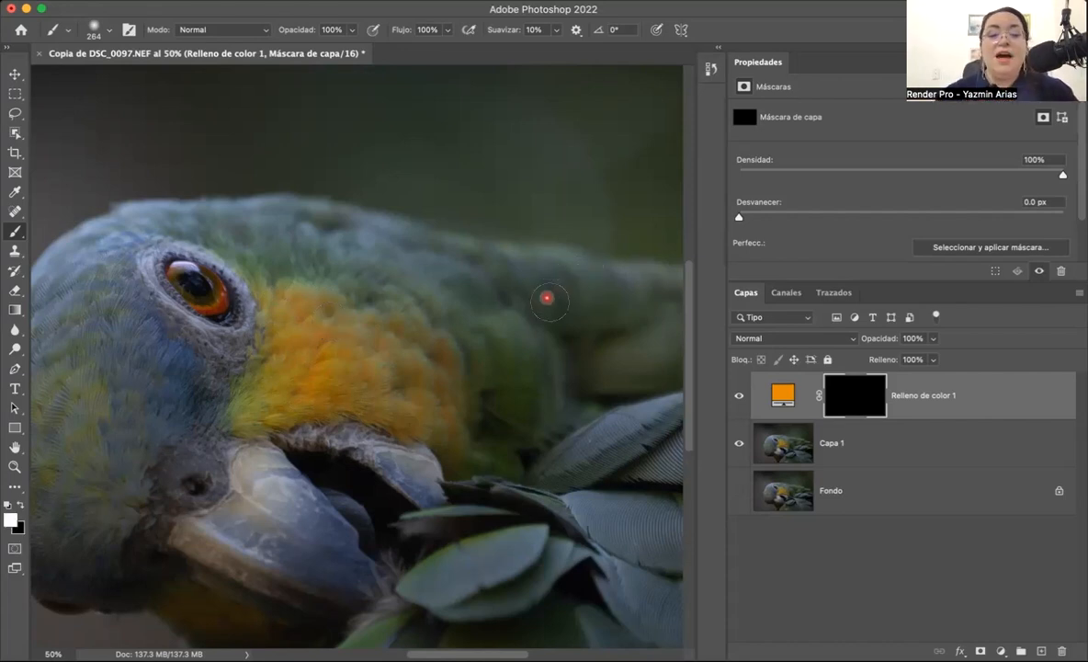
- Paint white on the mask over the centre of the yellow cheek and set the orange fill's blend mode to Luz suave
mouse_move(311, 312)
left_mouse_down()
mouse_move(285, 367)
mouse_move(368, 313)
mouse_move(373, 343)
left_mouse_up()
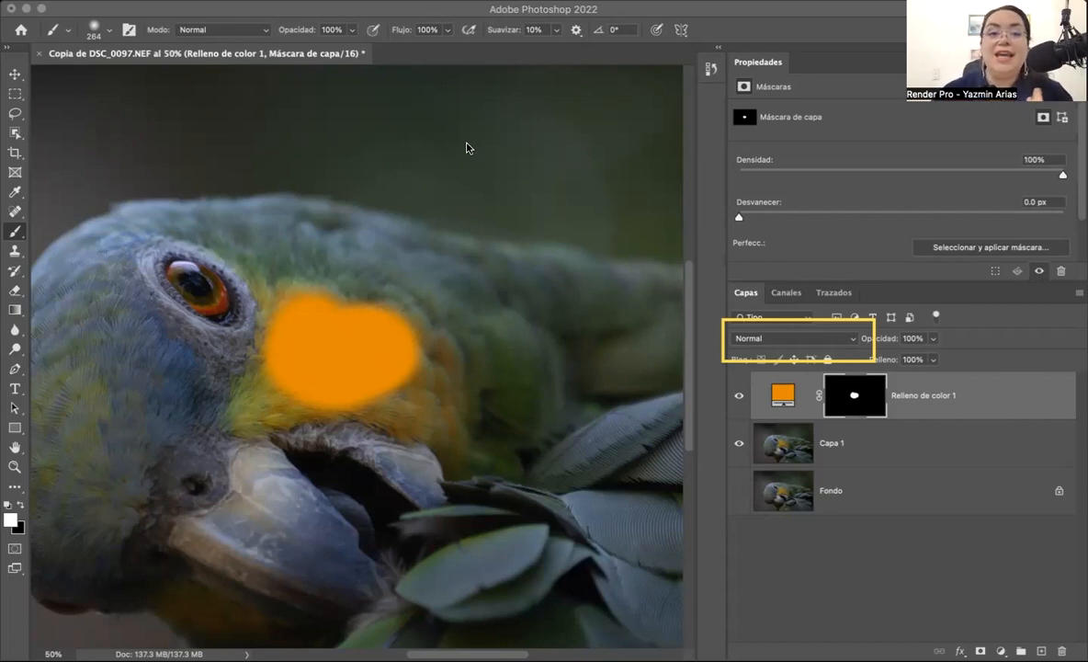
left_click(796, 343)
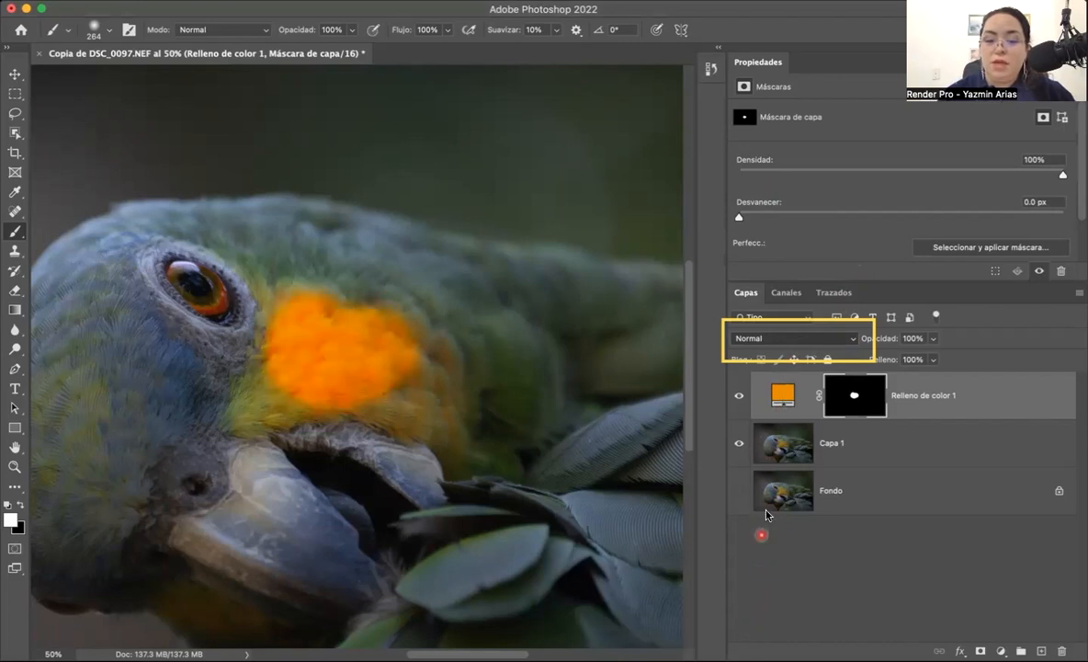
left_click(759, 555)
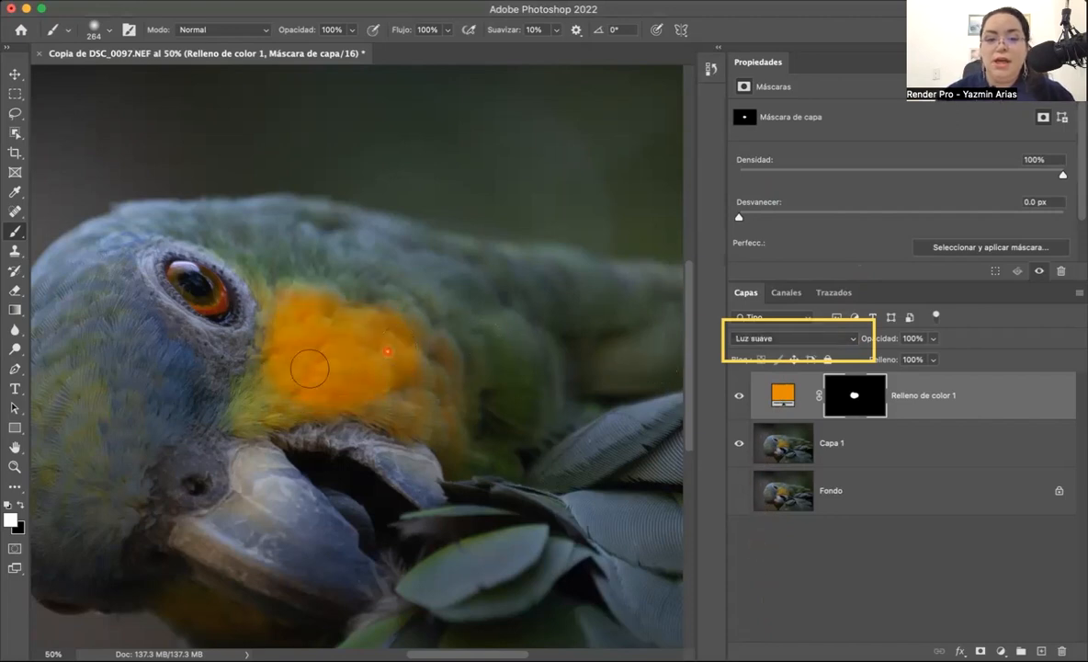
- Extend the white mask painting to cover the rest of the cheek patch down to the beak and towards the eye
mouse_move(261, 384)
left_mouse_down()
mouse_move(315, 382)
mouse_move(421, 411)
left_mouse_up()
left_click_drag(440, 419, 398, 336)
left_click_drag(210, 377, 227, 408)
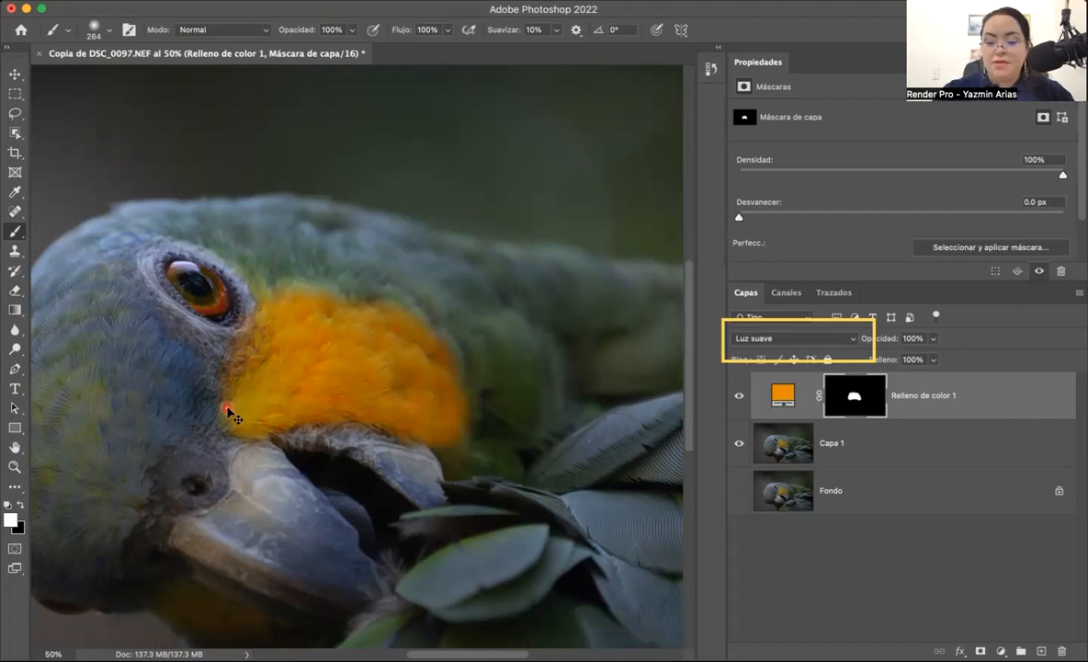
- Paint black on the orange fill's mask to clean up the spill around the edges of the cheek patch
key("super+plus")
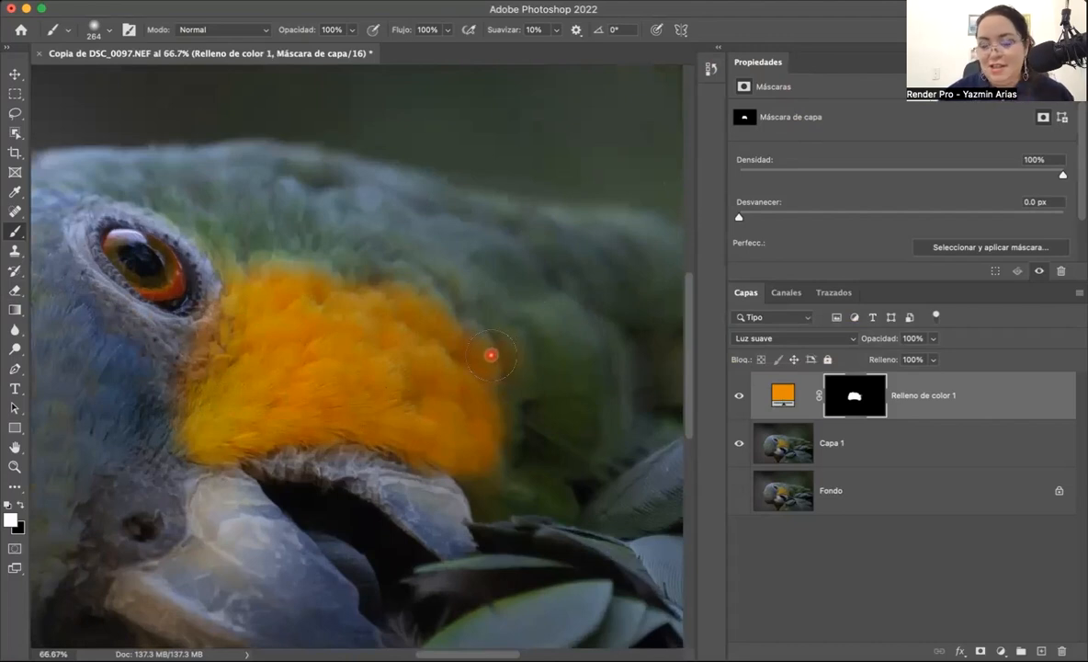
key("x")
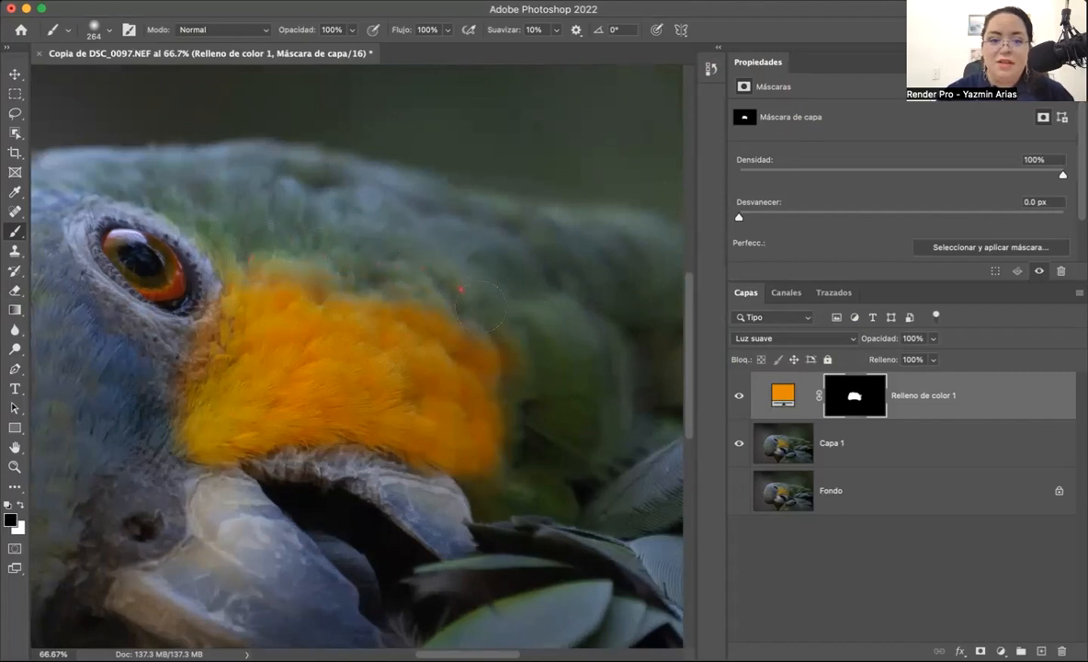
mouse_move(513, 352)
left_mouse_down()
mouse_move(487, 372)
mouse_move(469, 450)
mouse_move(396, 523)
left_mouse_up()
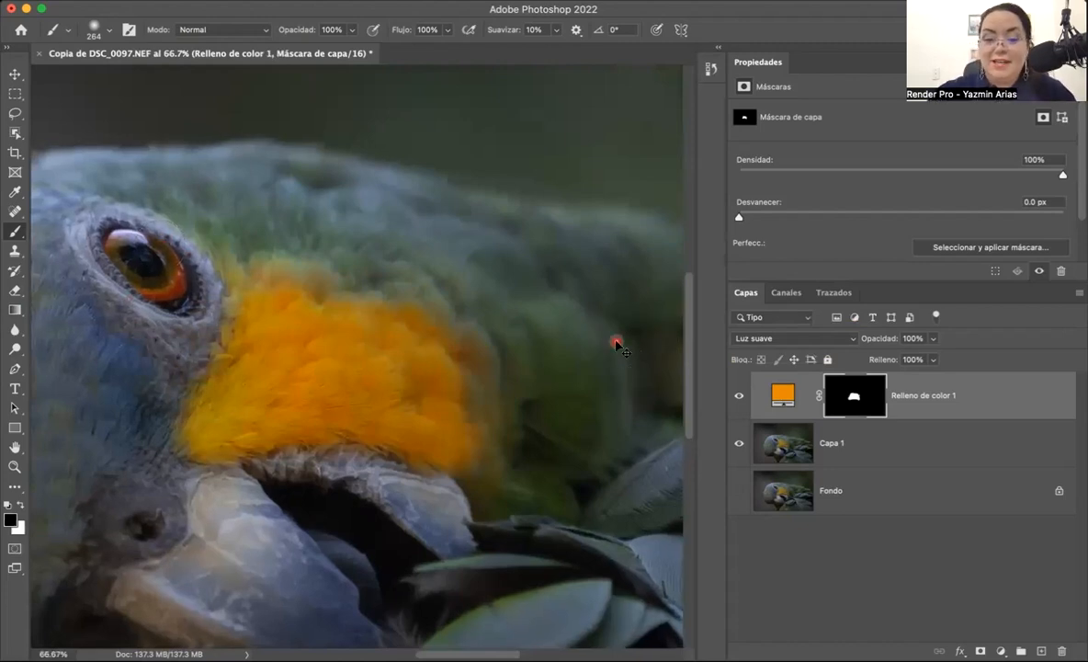
- Compare the whole parrot with the orange fill layer hidden and shown again
key("super+minus")
key("super+minus")
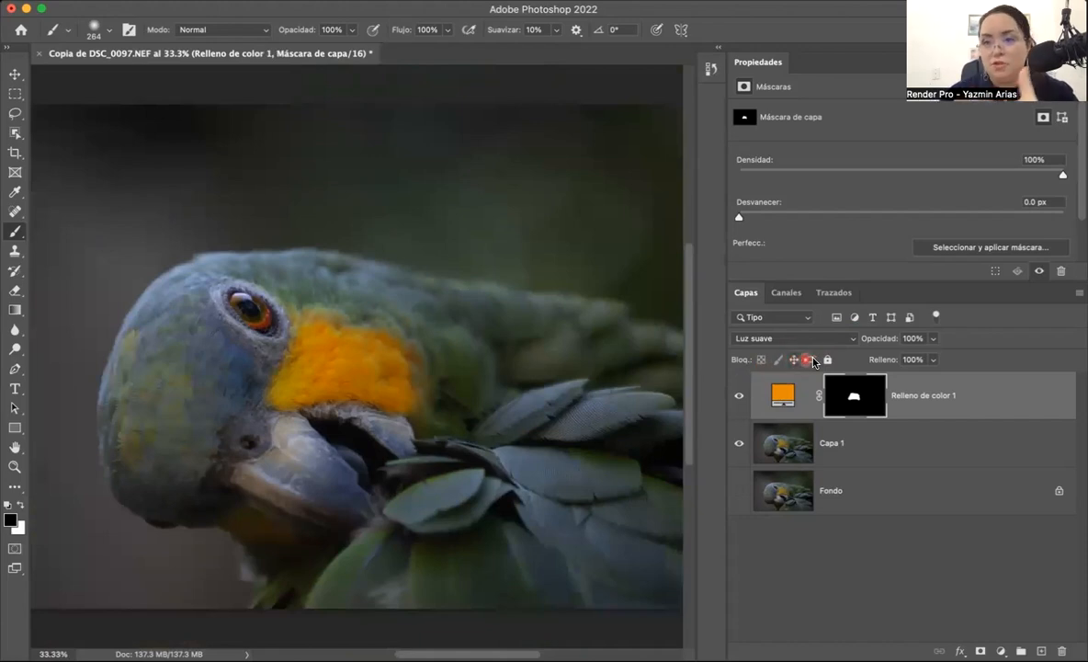
left_click(745, 400)
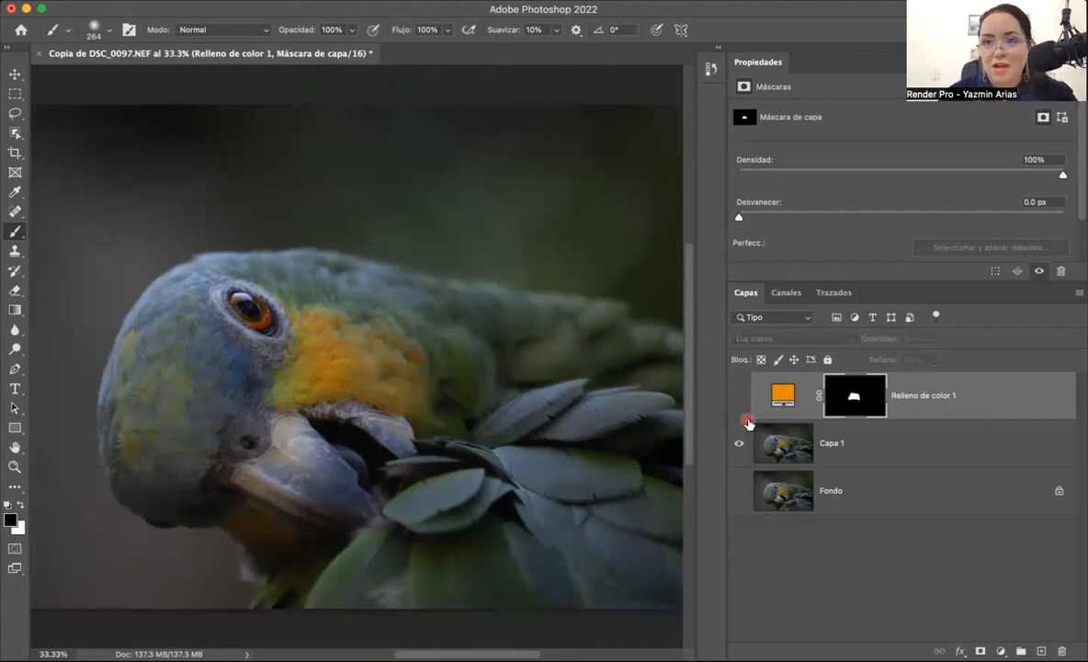
left_click(739, 395)
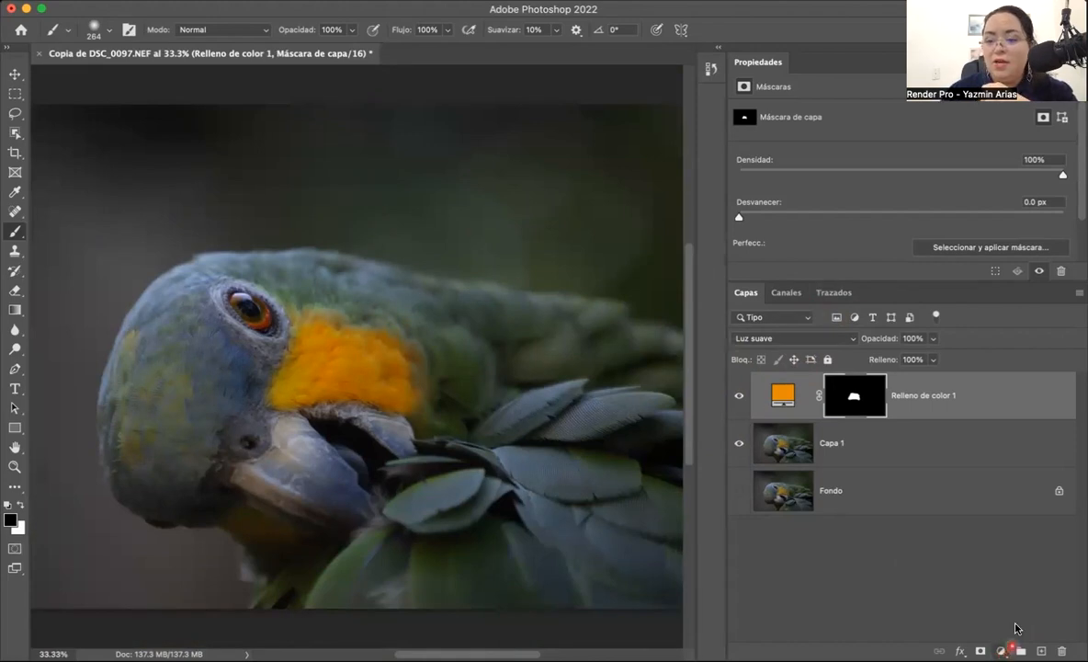
- Add a black solid colour fill layer above the orange one and invert its mask to black
left_click(981, 320)
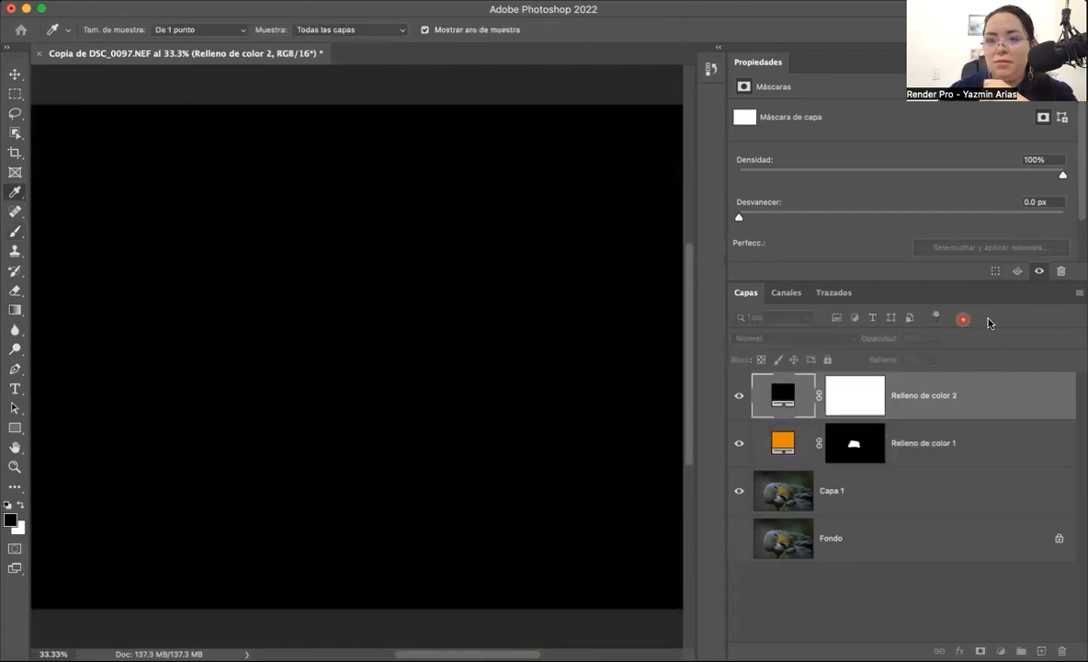
left_click(1016, 248)
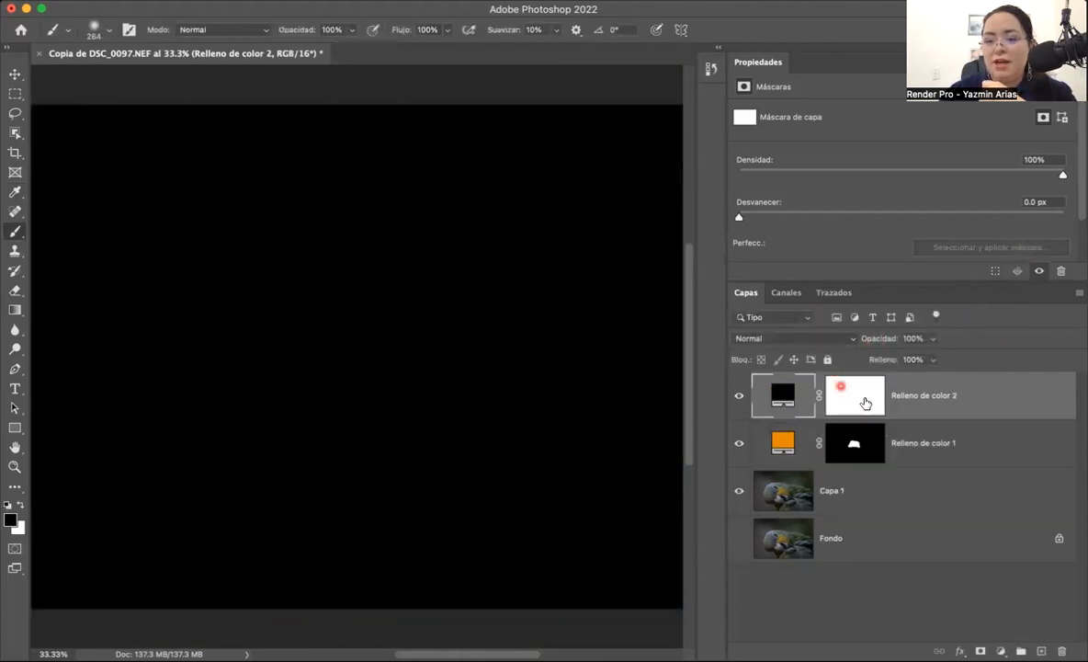
left_click(868, 401)
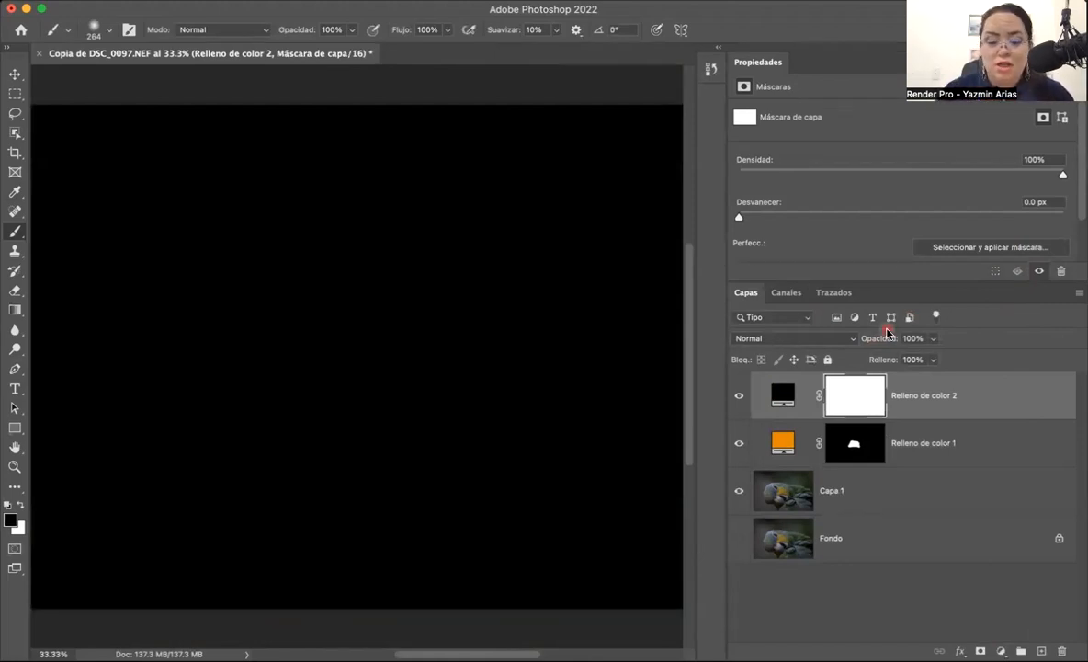
key("super+i")
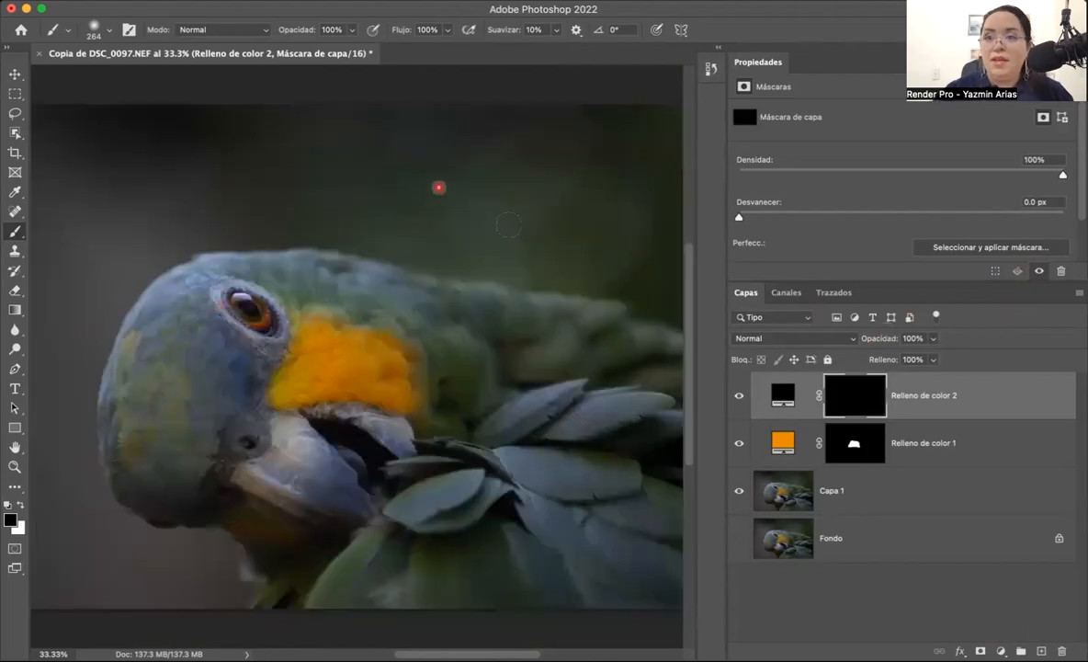
- Sample a tone from the wing feathers for the new fill layer, and change its colour to dark green
left_click(782, 395)
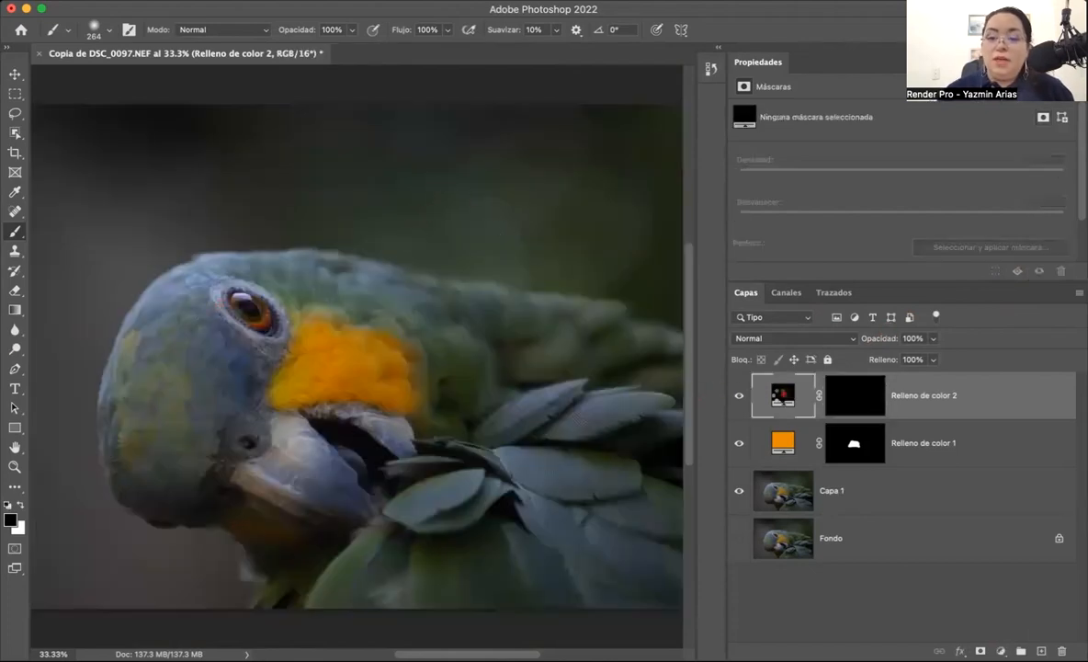
double_click(783, 395)
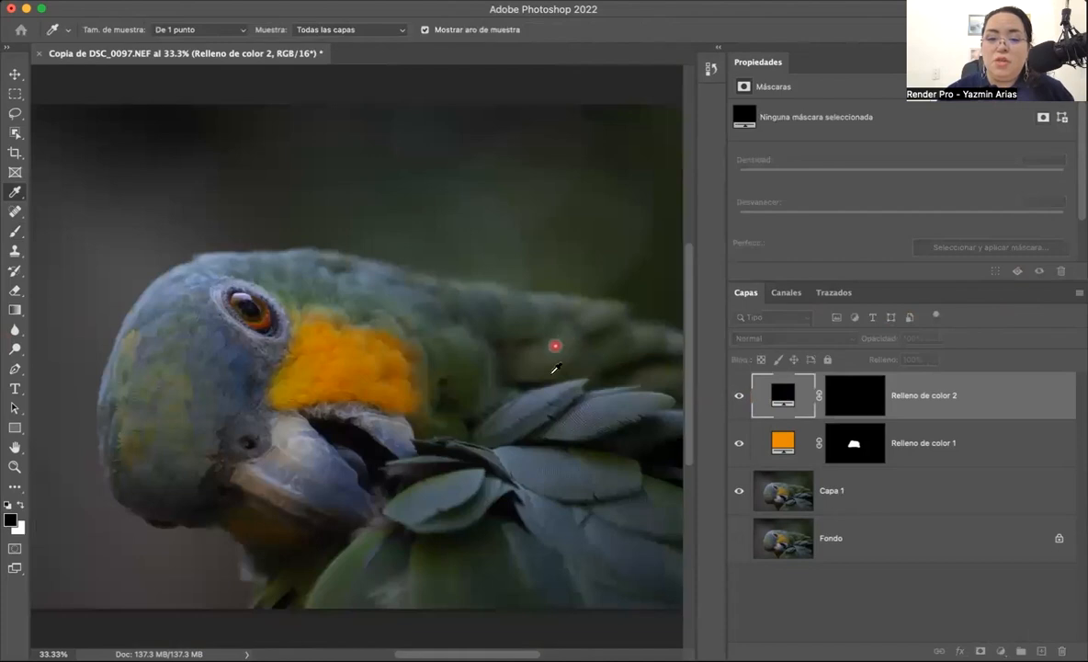
left_click(567, 469)
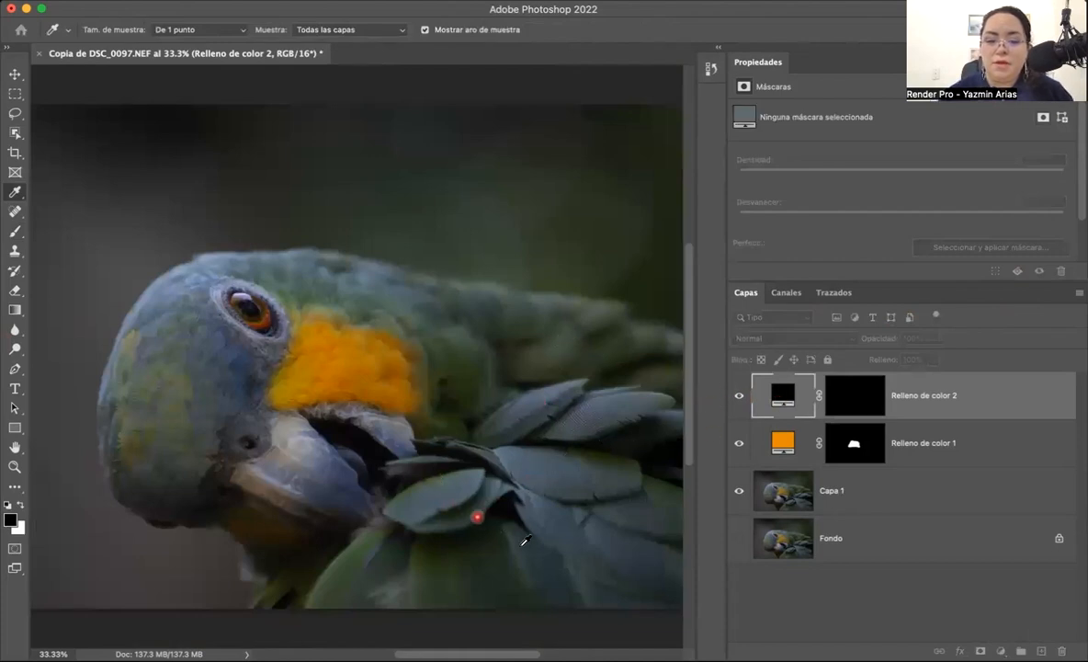
key("Return")
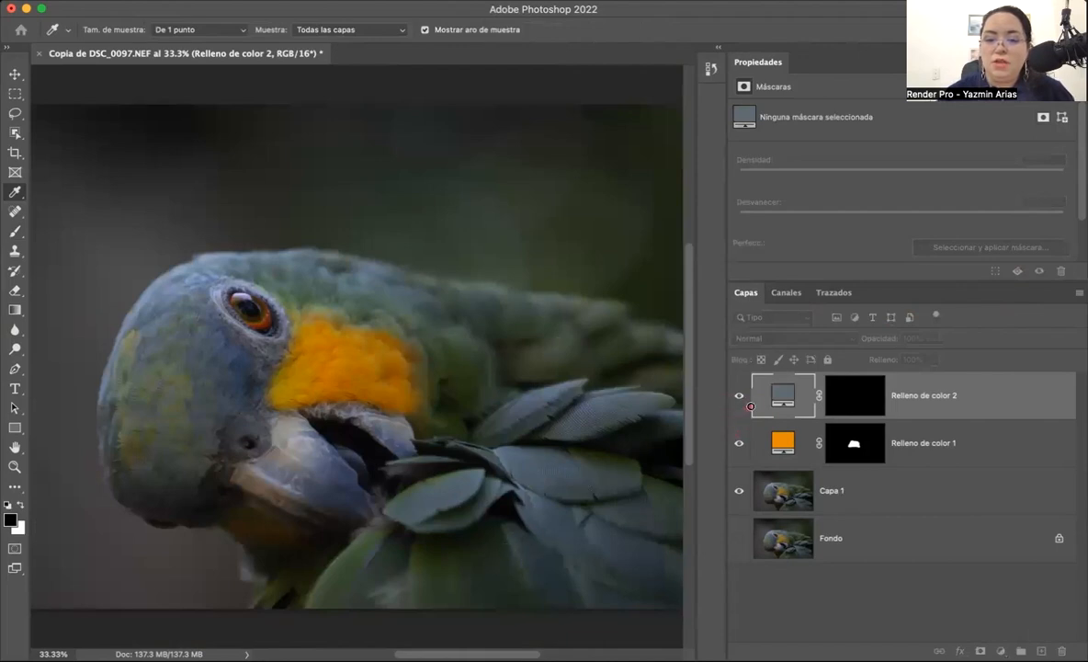
left_click(1022, 248)
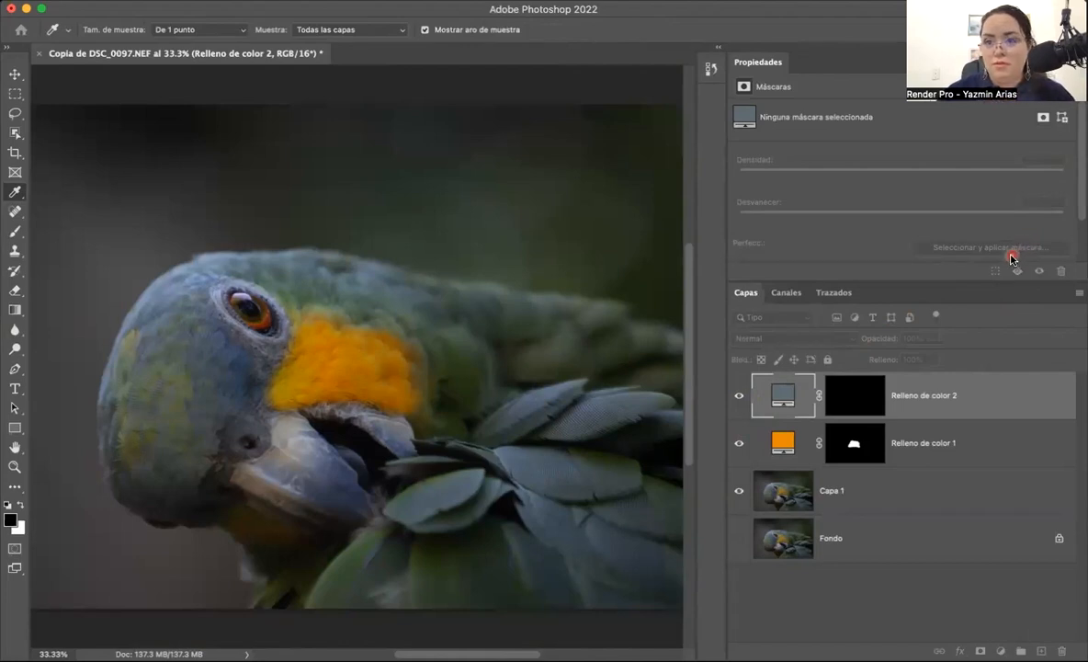
key("Escape")
- Paint white on the green fill's mask over the central wing feathers and set the layer's blend mode to Luz suave
left_click(852, 397)
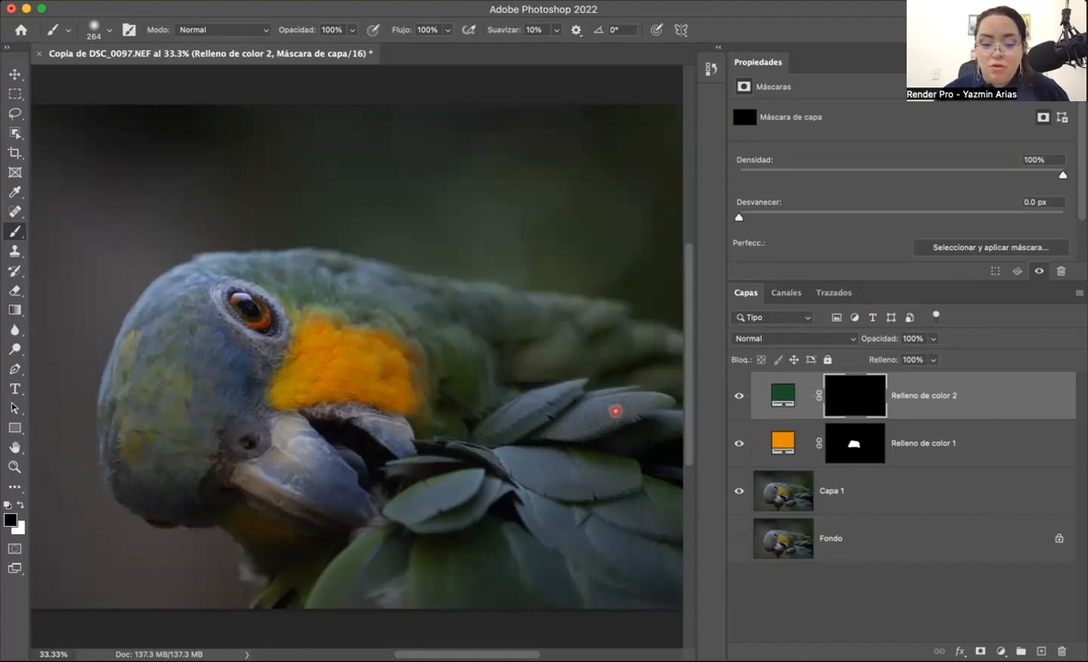
key("x")
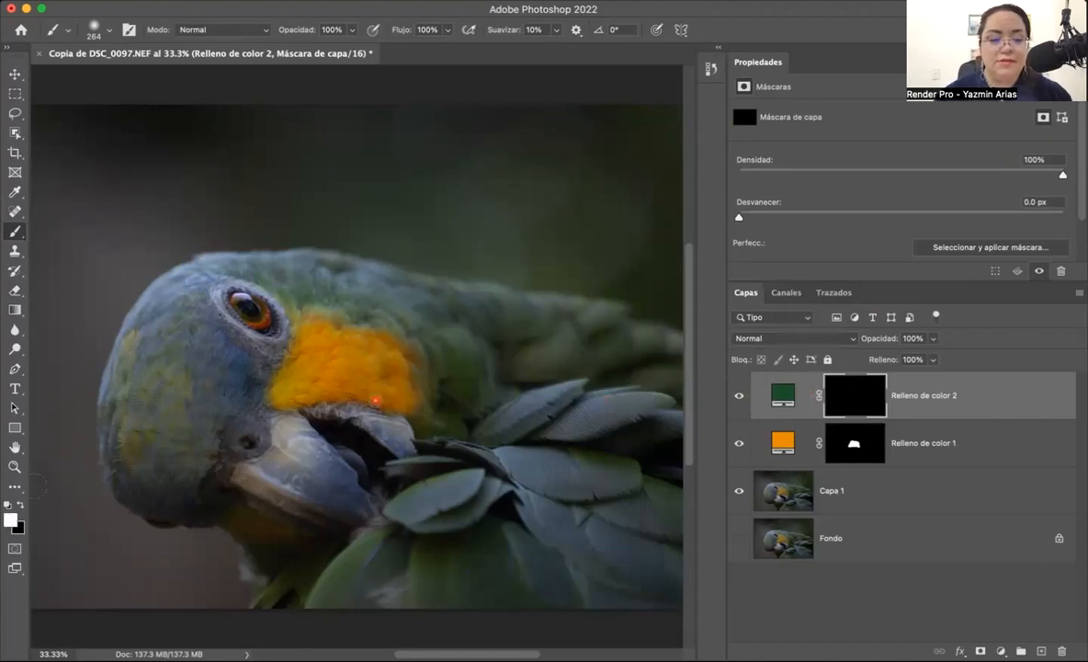
mouse_move(541, 480)
left_mouse_down()
mouse_move(577, 500)
mouse_move(600, 502)
mouse_move(612, 488)
mouse_move(559, 460)
mouse_move(498, 492)
mouse_move(432, 512)
left_mouse_up()
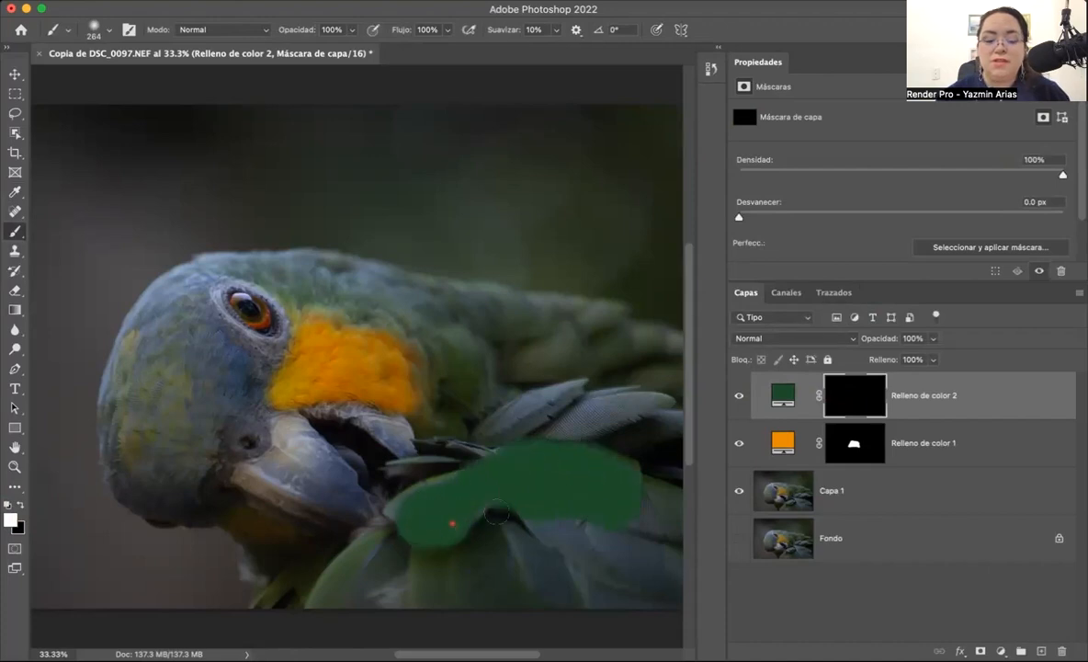
left_click(773, 340)
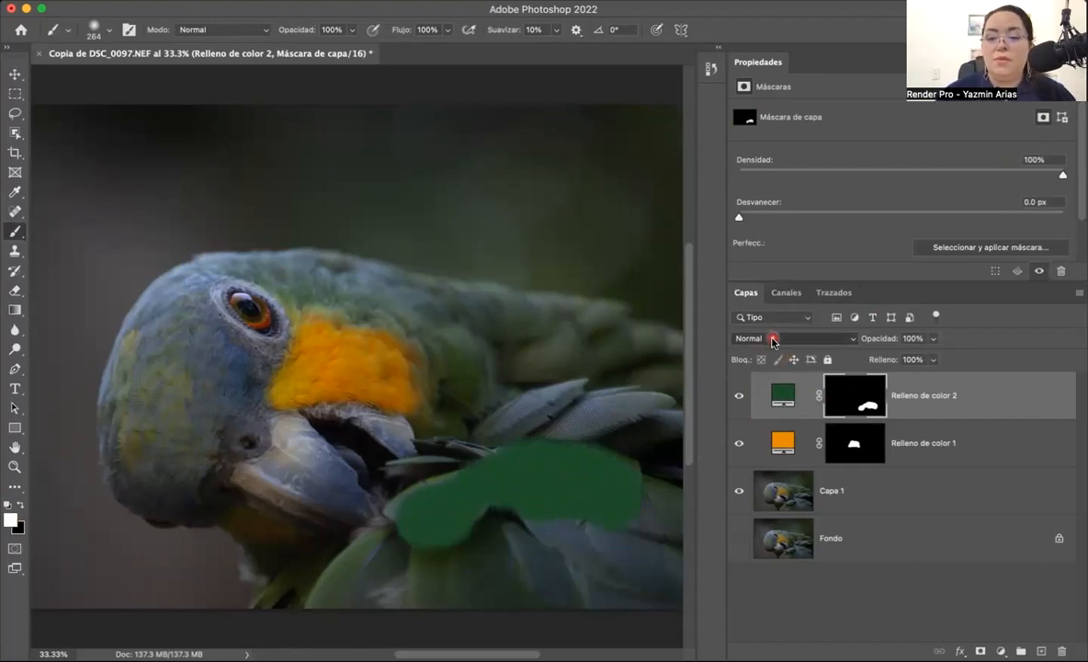
left_click(747, 542)
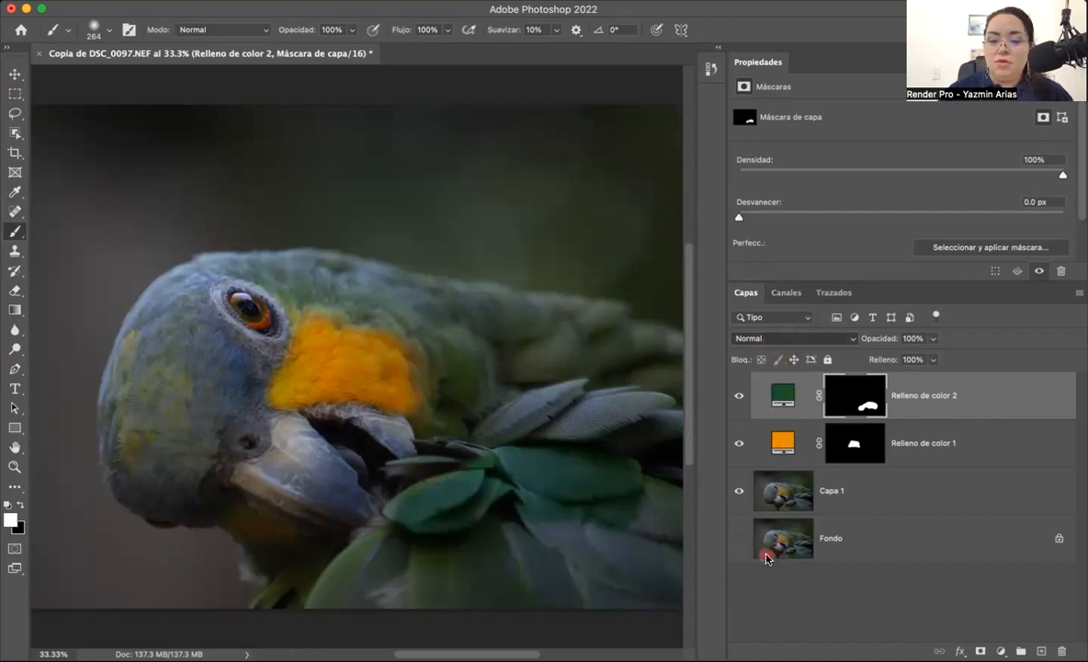
- Extend the green over the remaining wing feathers with white, and remove it from the parrot's back with black
mouse_move(593, 466)
left_mouse_down()
mouse_move(637, 466)
mouse_move(668, 485)
mouse_move(658, 555)
mouse_move(669, 551)
mouse_move(668, 599)
mouse_move(559, 583)
mouse_move(583, 608)
mouse_move(315, 612)
mouse_move(349, 559)
mouse_move(414, 514)
mouse_move(398, 550)
mouse_move(428, 534)
mouse_move(377, 601)
mouse_move(426, 581)
mouse_move(393, 576)
mouse_move(374, 552)
mouse_move(377, 604)
mouse_move(601, 591)
mouse_move(435, 585)
mouse_move(526, 562)
mouse_move(571, 540)
mouse_move(581, 521)
mouse_move(534, 523)
mouse_move(589, 541)
mouse_move(554, 558)
mouse_move(558, 597)
mouse_move(595, 595)
left_mouse_up()
mouse_move(404, 587)
left_mouse_down()
mouse_move(510, 535)
mouse_move(509, 548)
mouse_move(450, 540)
left_mouse_up()
mouse_move(502, 458)
left_mouse_down()
mouse_move(588, 382)
mouse_move(559, 394)
mouse_move(663, 404)
mouse_move(672, 430)
mouse_move(610, 425)
mouse_move(668, 444)
mouse_move(469, 448)
mouse_move(537, 373)
mouse_move(631, 369)
mouse_move(576, 354)
mouse_move(610, 345)
mouse_move(594, 322)
mouse_move(548, 313)
mouse_move(590, 340)
left_mouse_up()
mouse_move(663, 369)
left_mouse_down()
mouse_move(612, 481)
mouse_move(598, 465)
mouse_move(611, 410)
mouse_move(650, 412)
mouse_move(652, 425)
mouse_move(655, 404)
mouse_move(627, 406)
mouse_move(645, 408)
mouse_move(634, 362)
mouse_move(665, 368)
mouse_move(649, 332)
mouse_move(618, 305)
mouse_move(545, 312)
mouse_move(596, 301)
left_mouse_up()
key("x")
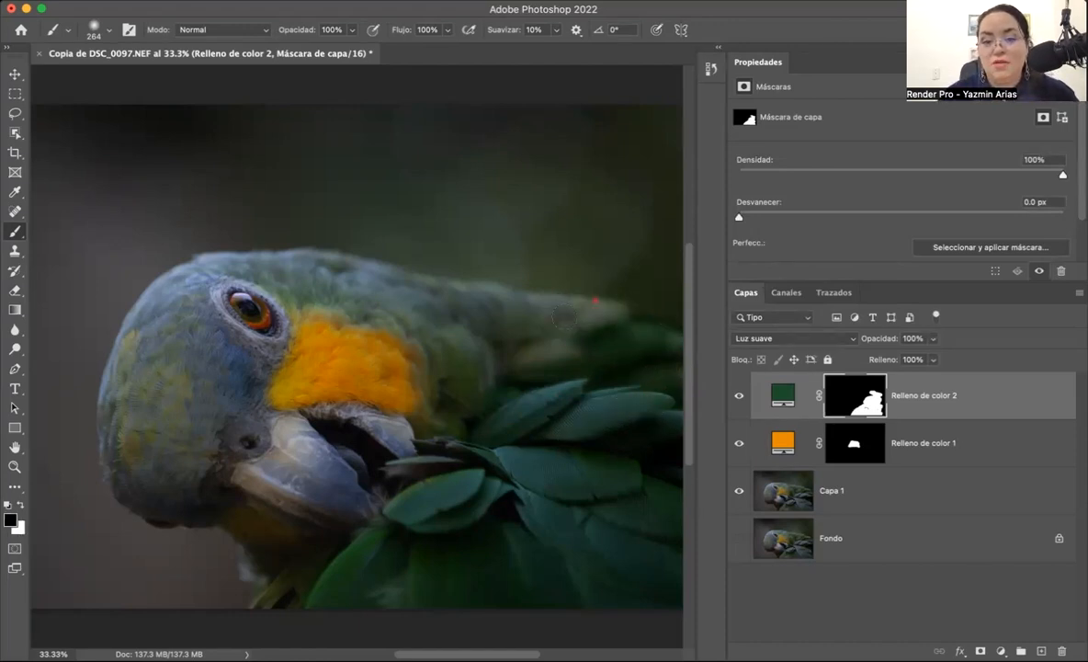
mouse_move(538, 343)
left_mouse_down()
mouse_move(476, 349)
mouse_move(669, 322)
mouse_move(612, 323)
mouse_move(596, 341)
mouse_move(601, 332)
left_mouse_up()
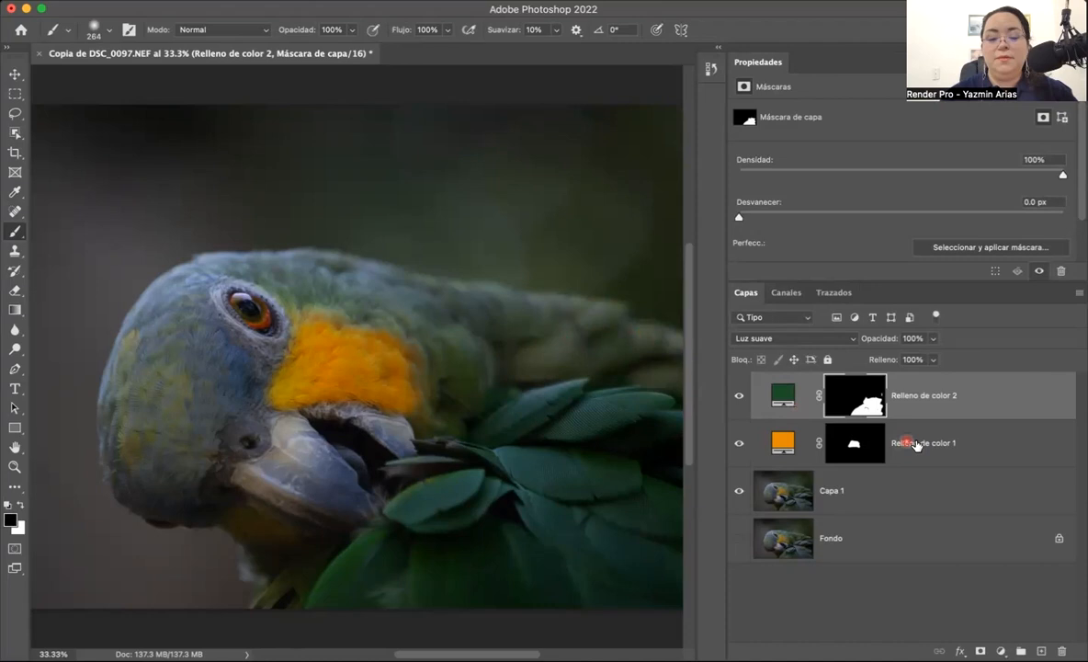
- Reopen the green fill layer's colour, try different greens over the wing feathers, and settle on a dark green
double_click(783, 399)
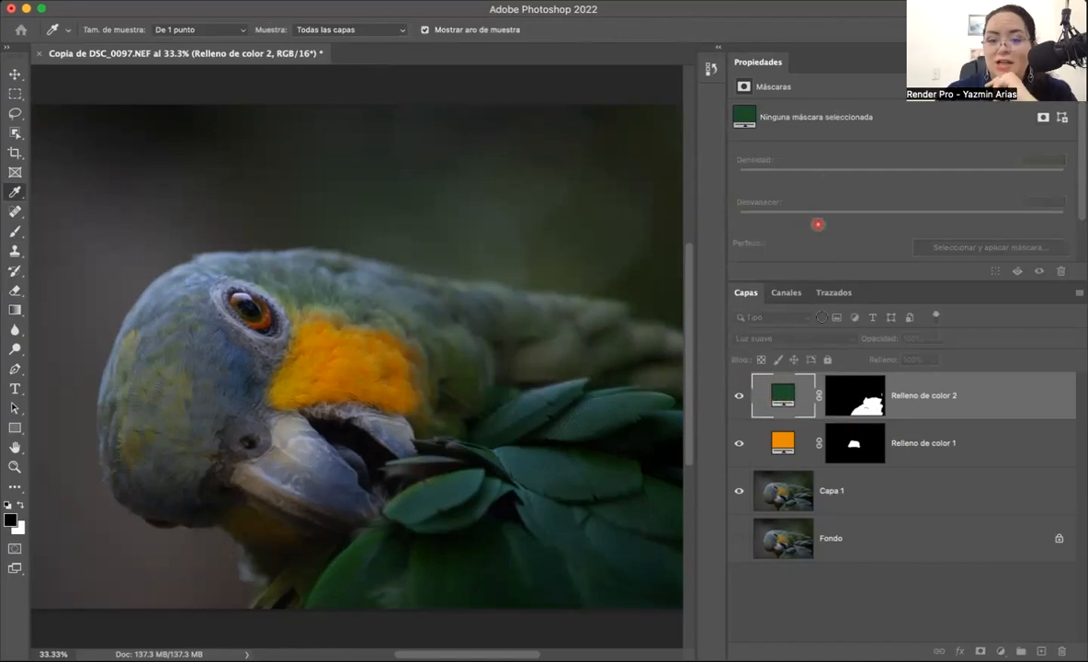
mouse_move(805, 310)
left_mouse_down()
mouse_move(812, 298)
mouse_move(798, 327)
left_mouse_up()
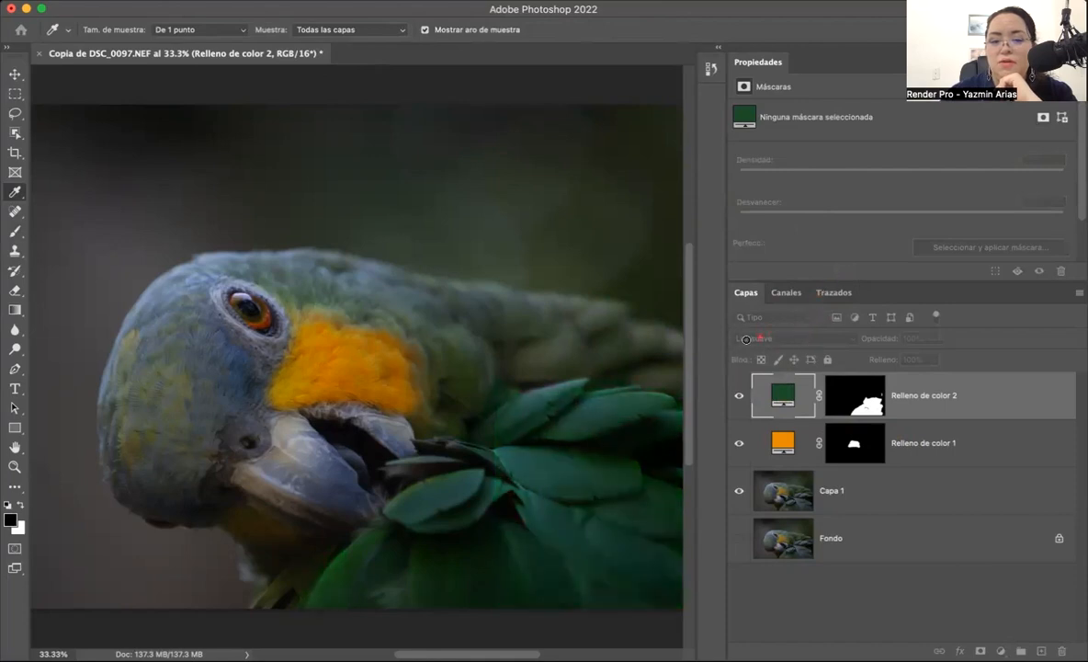
left_click_drag(722, 289, 730, 268)
left_click_drag(798, 274, 805, 306)
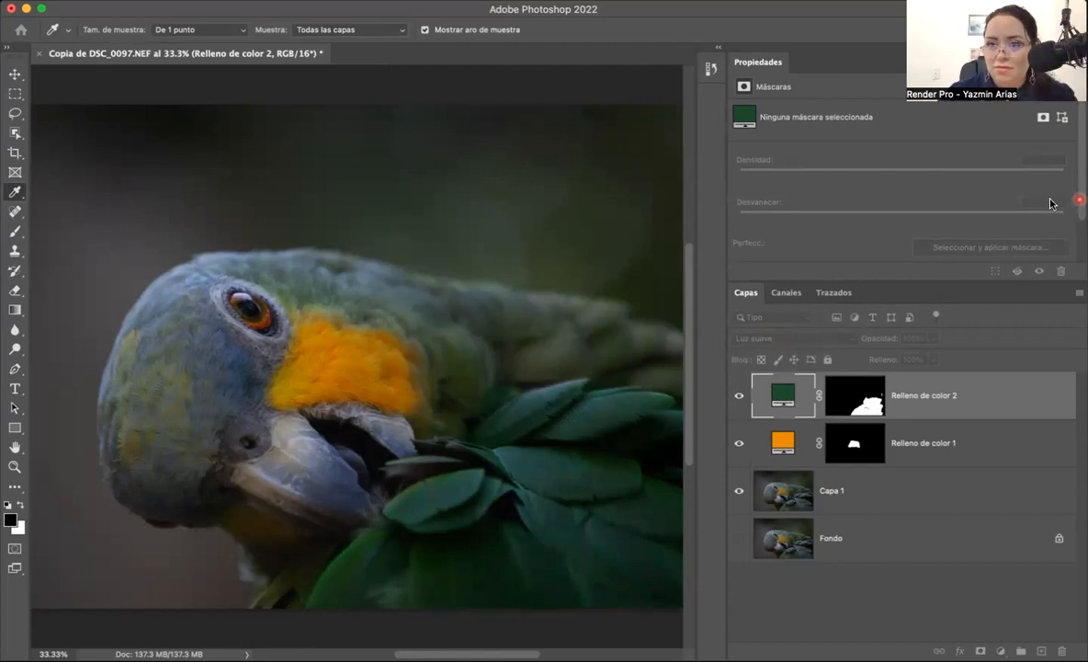
key("b")
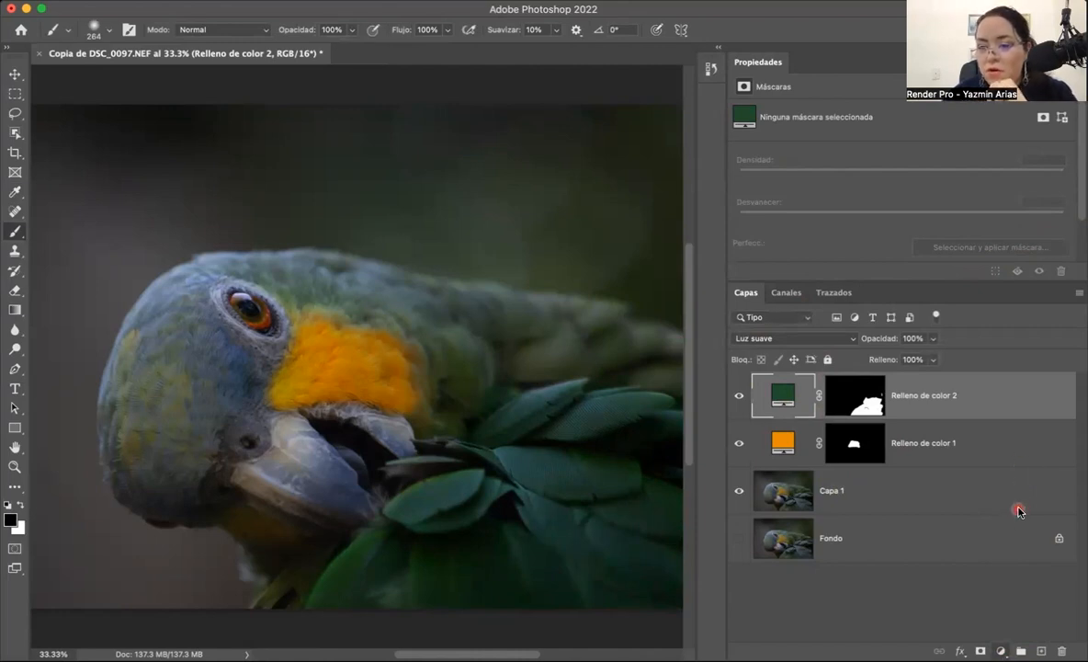
- Add a Niveles adjustment layer above the green fill and bring up its levels settings instead of its mask
left_click(1007, 379)
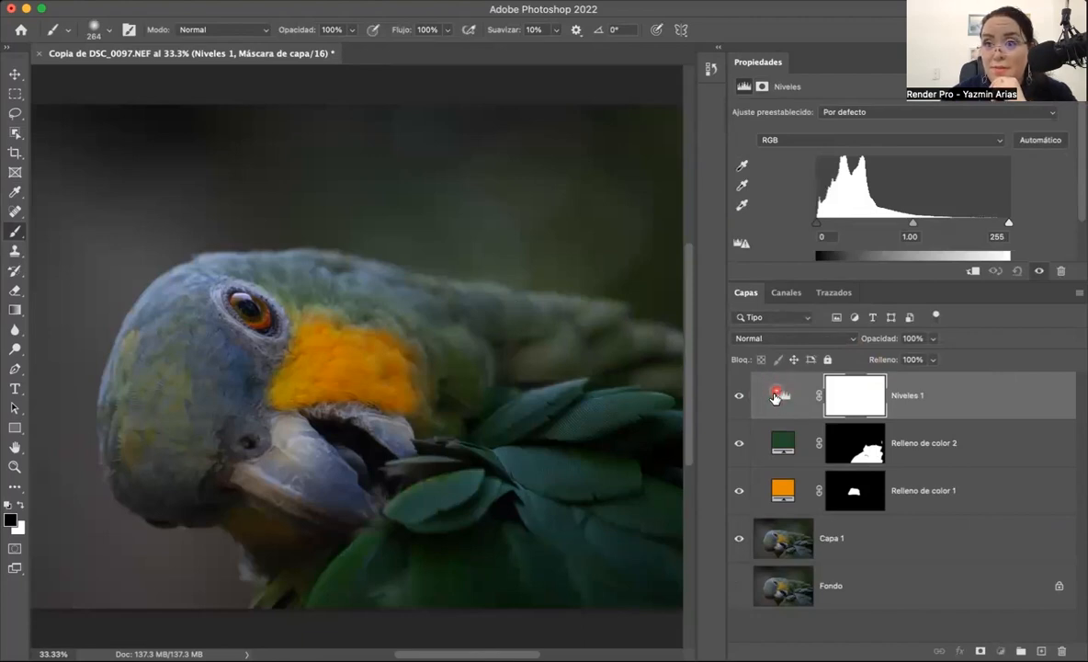
left_click(844, 405)
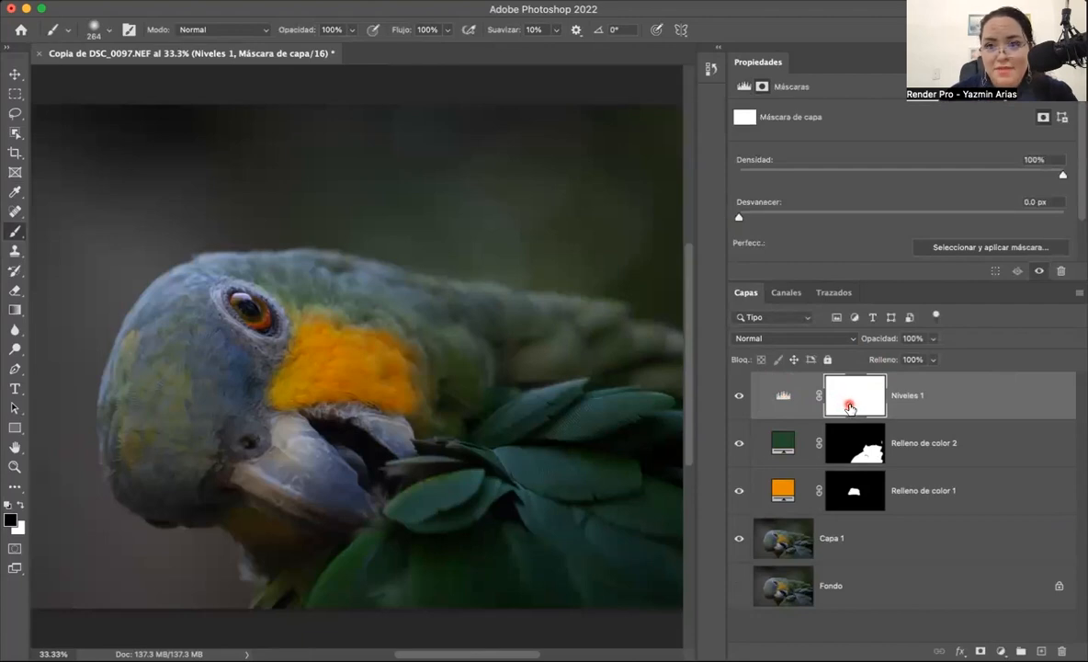
left_click(784, 397)
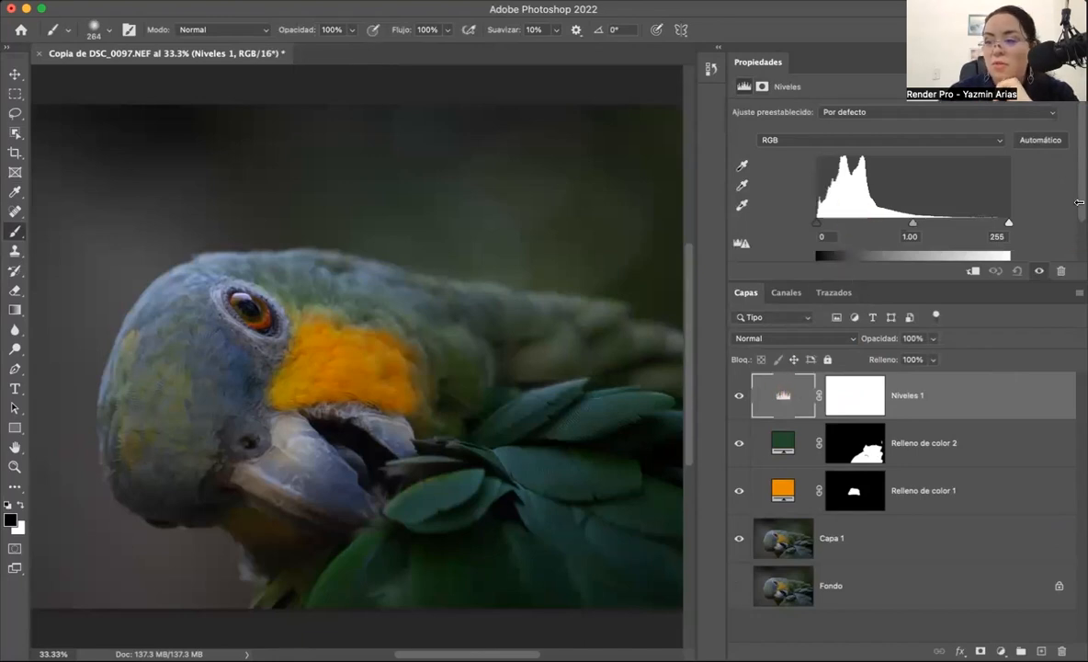
scroll(1057, 212, "down", 2)
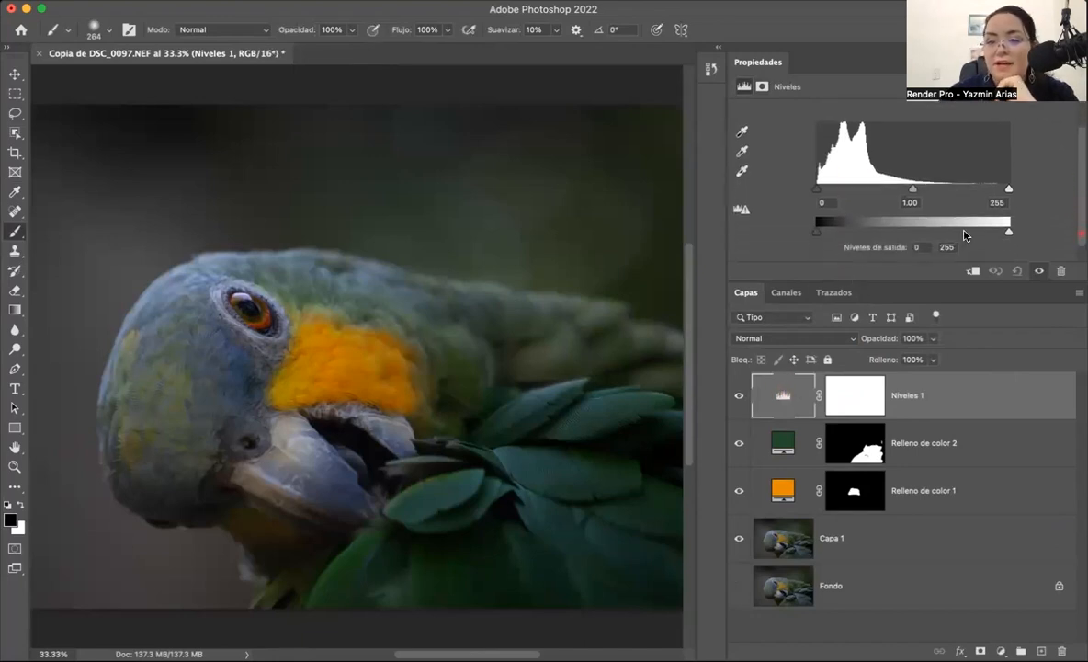
- Brighten the photo with the Niveles layer by setting the input levels to 0, 1.03 and 177
left_click_drag(817, 233, 755, 219)
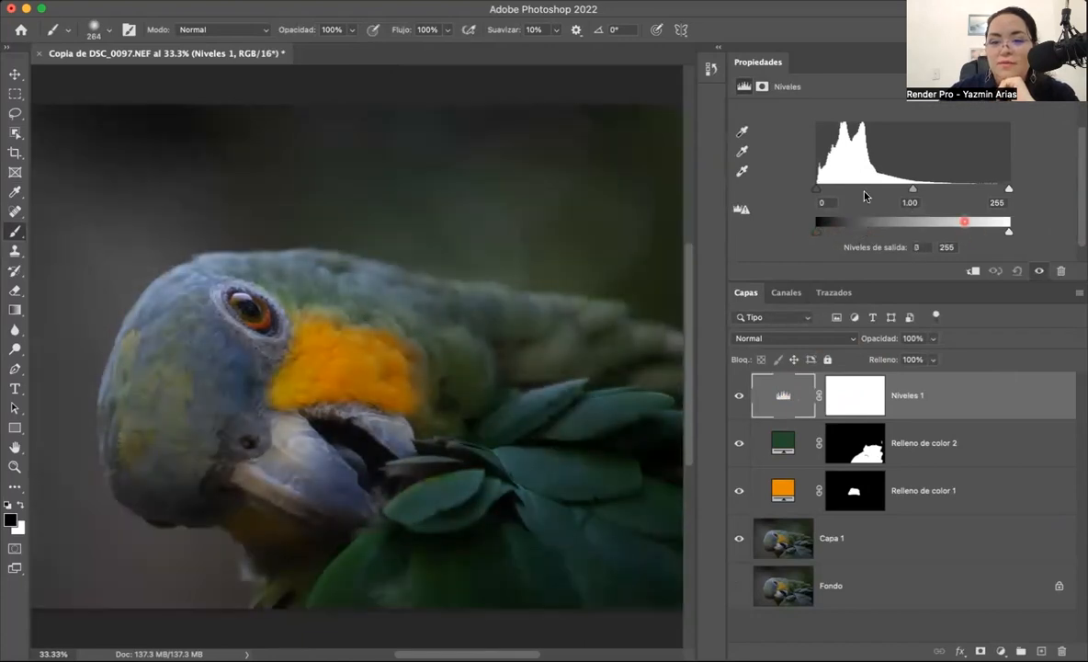
left_click_drag(838, 194, 815, 194)
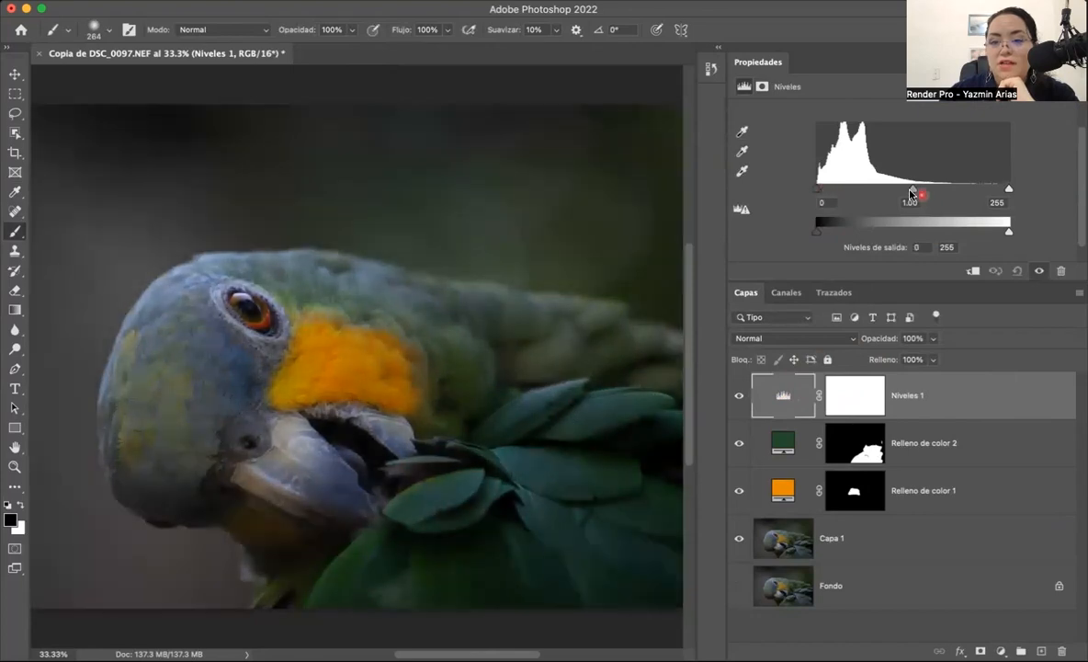
left_click_drag(880, 193, 911, 194)
left_click_drag(1010, 191, 966, 190)
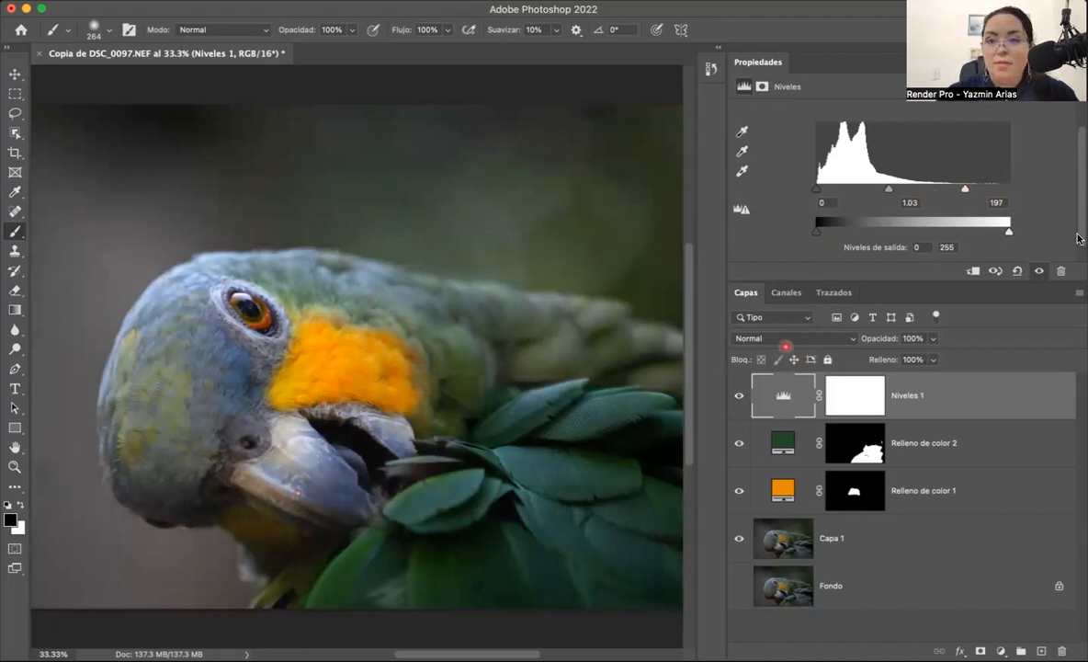
left_click_drag(959, 192, 951, 192)
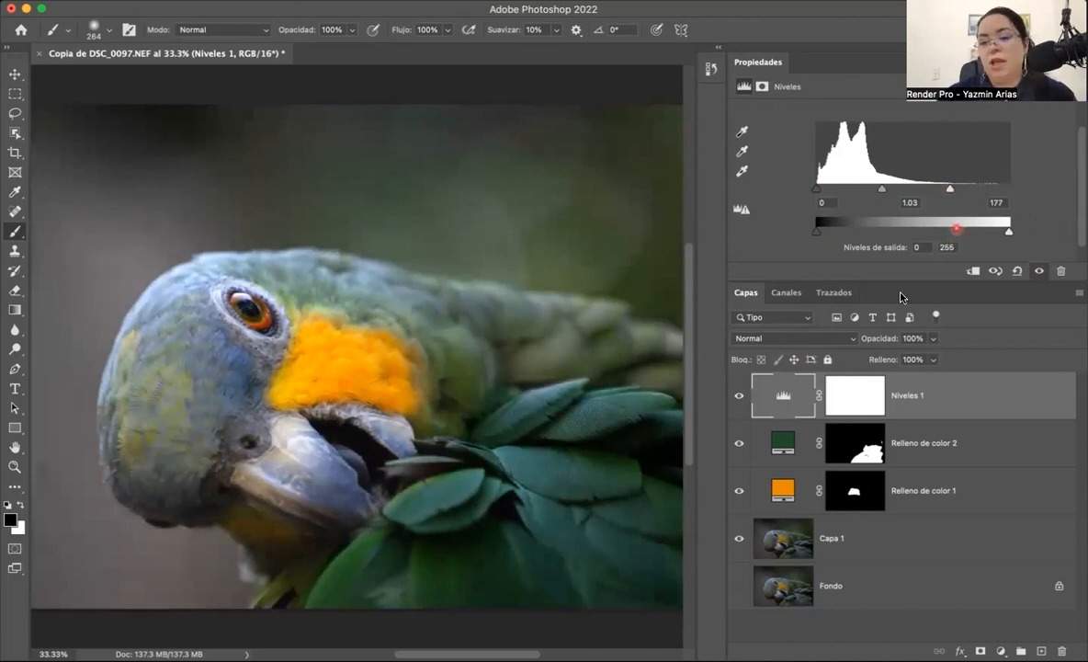
- Invert the Niveles layer's mask to black and paint white over the parrot's beak and eye
left_click(852, 404)
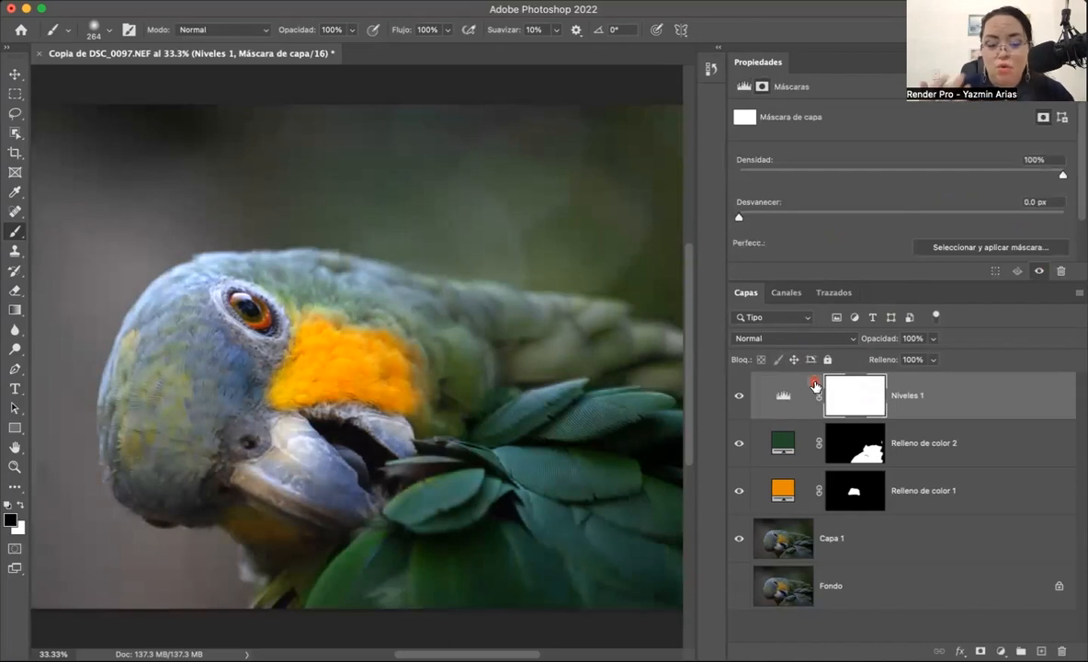
key("super+i")
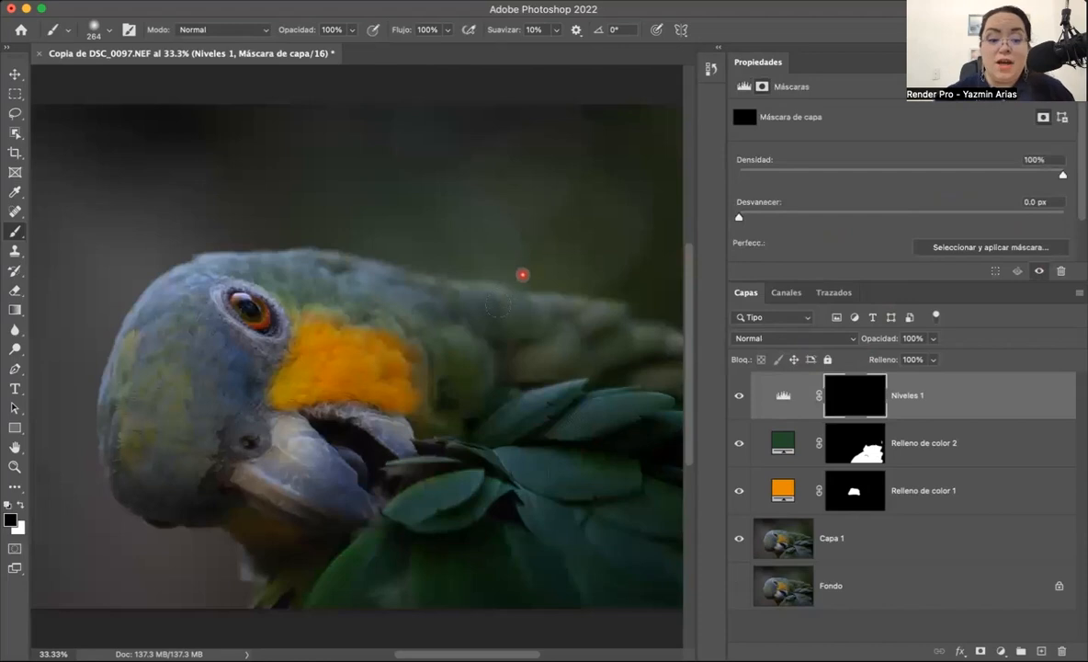
key("x")
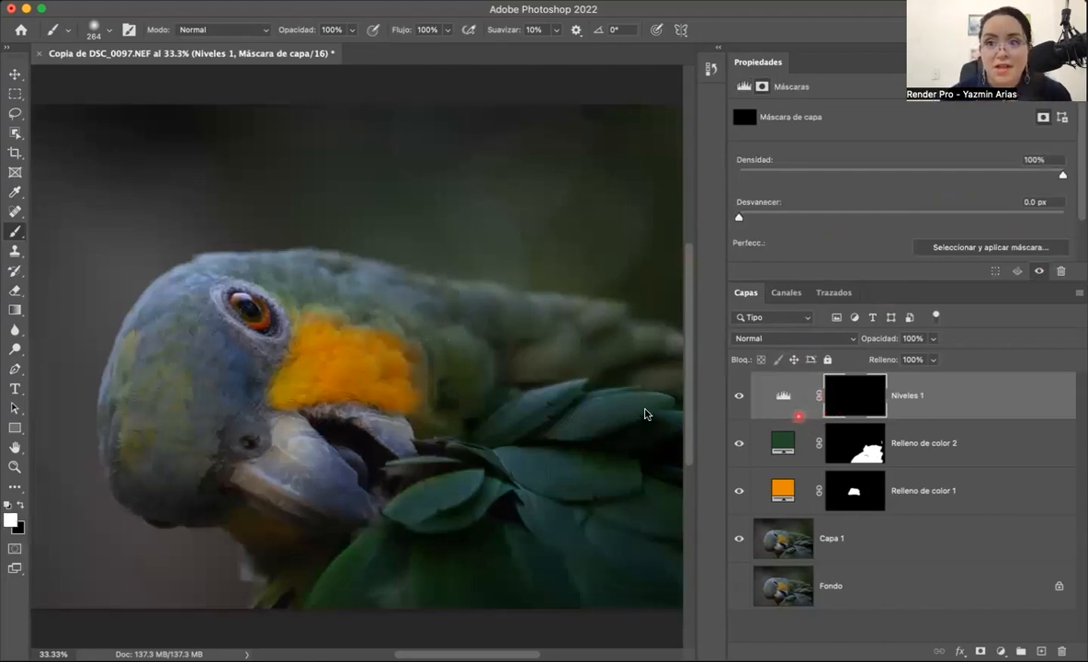
mouse_move(268, 414)
left_mouse_down()
mouse_move(266, 404)
mouse_move(314, 468)
mouse_move(333, 462)
mouse_move(280, 470)
mouse_move(241, 450)
mouse_move(276, 504)
mouse_move(335, 501)
mouse_move(346, 419)
mouse_move(389, 425)
mouse_move(360, 405)
mouse_move(377, 438)
left_mouse_up()
mouse_move(246, 314)
left_mouse_down()
mouse_move(239, 305)
mouse_move(233, 340)
left_mouse_up()
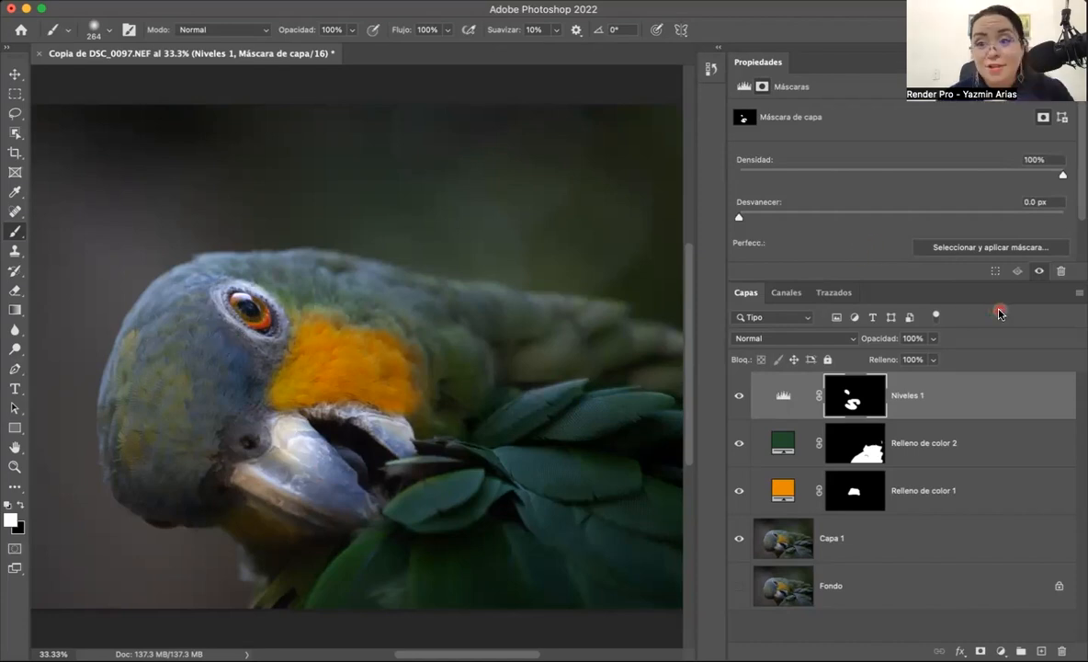
- Soften the brightening on the beak and eye by setting the Niveles layer's white input level to 209
left_click(785, 398)
left_click_drag(1008, 222, 978, 232)
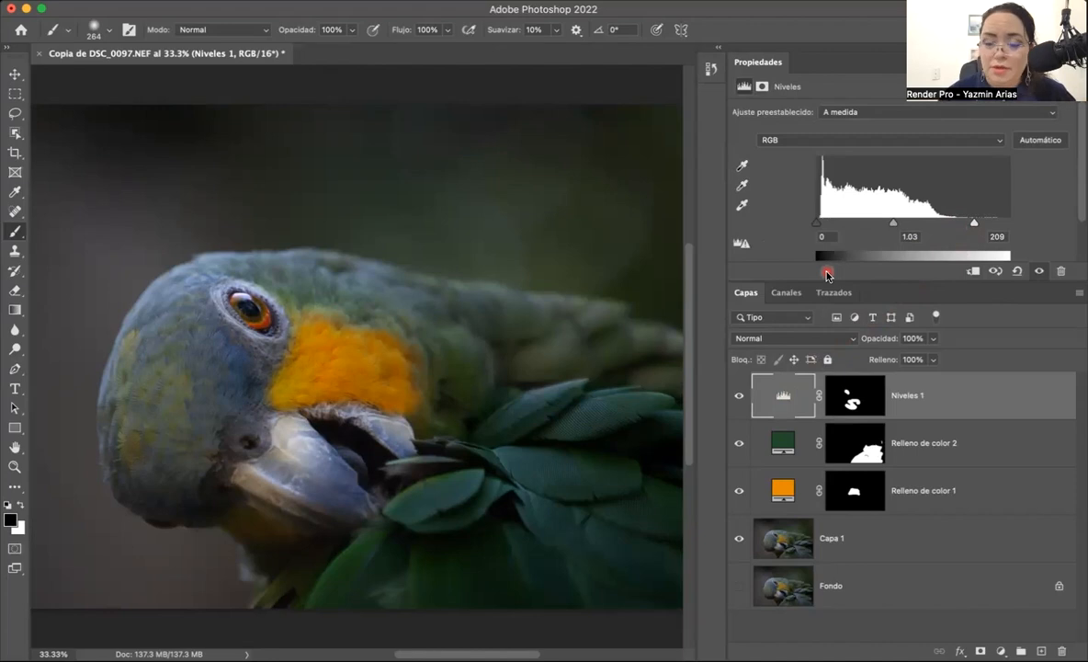
- Display the green fill's mask on its own and clean it up, painting grey gaps white and stray marks above the wing black
left_click(855, 451)
key("x")
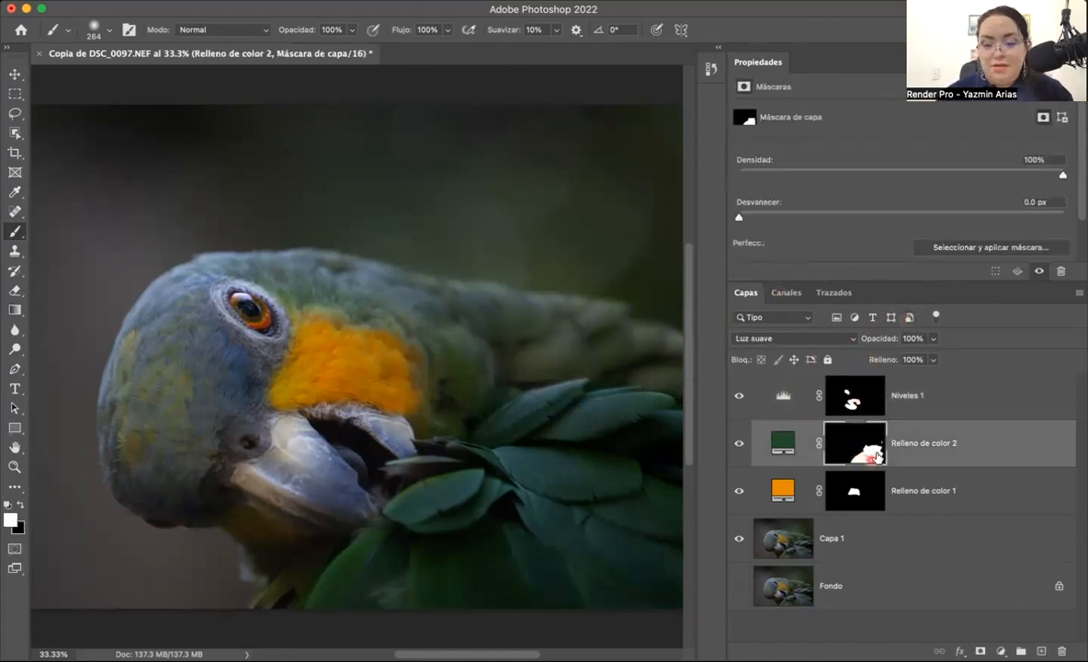
left_click(856, 447, "alt")
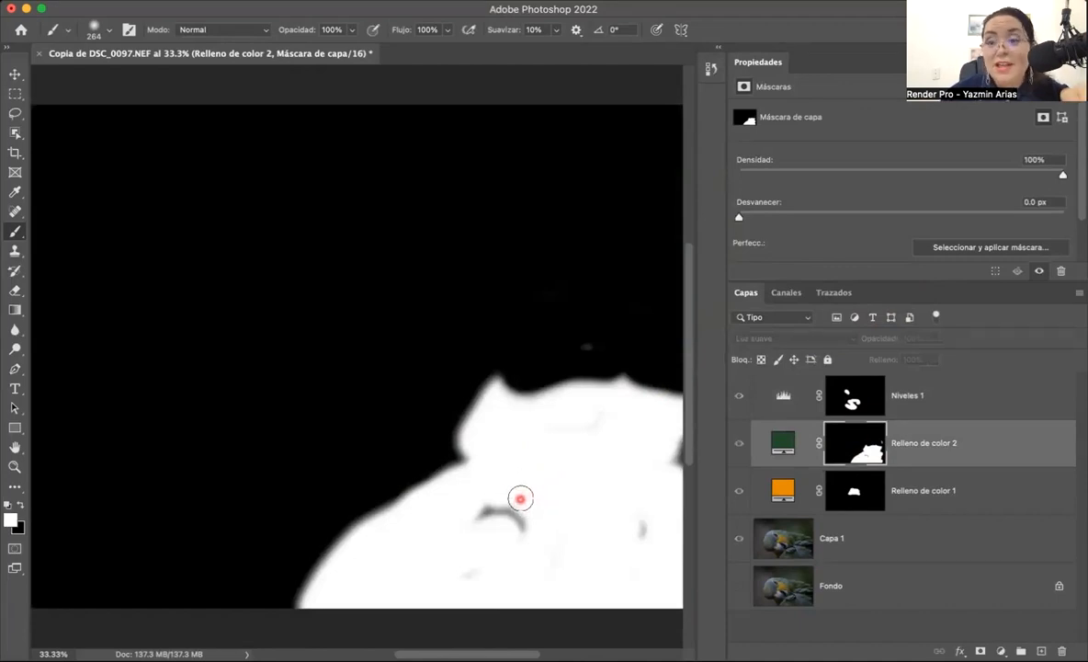
mouse_move(503, 503)
left_mouse_down()
mouse_move(488, 506)
mouse_move(507, 503)
mouse_move(496, 515)
left_mouse_up()
mouse_move(508, 560)
left_mouse_down()
mouse_move(629, 525)
mouse_move(642, 522)
mouse_move(649, 537)
mouse_move(685, 466)
mouse_move(583, 434)
mouse_move(591, 421)
mouse_move(557, 426)
left_mouse_up()
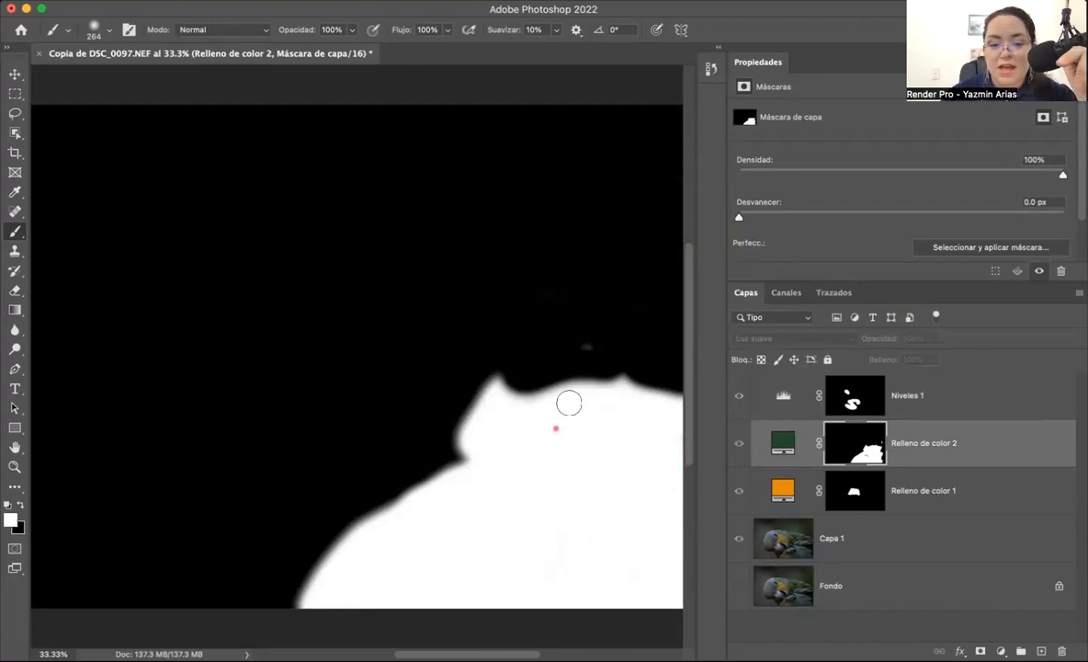
key("x")
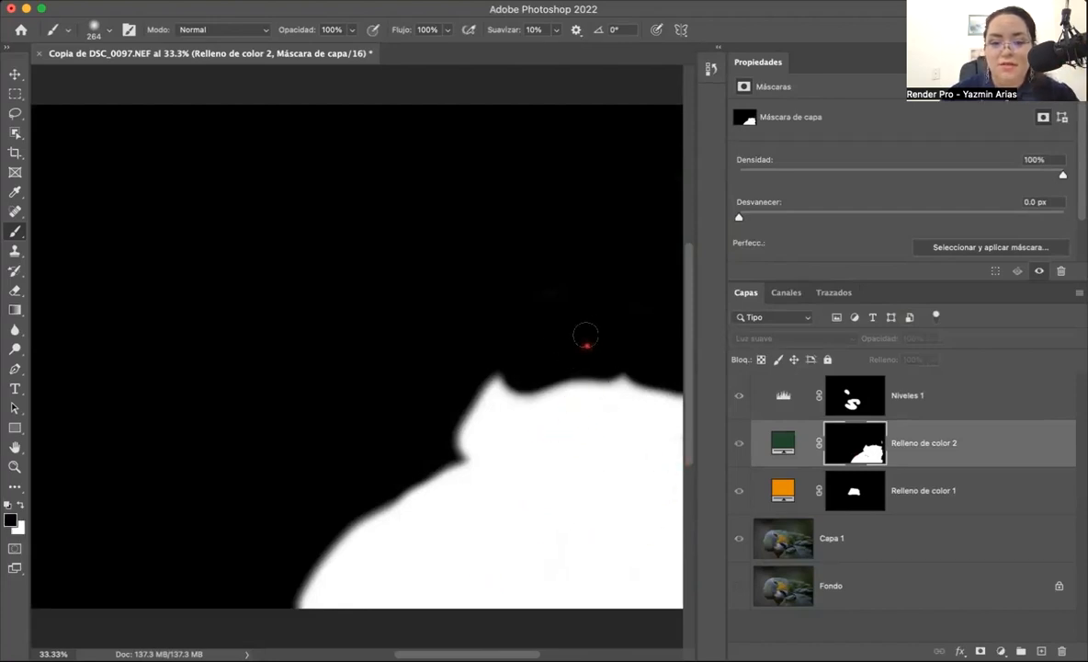
left_click_drag(474, 378, 520, 364)
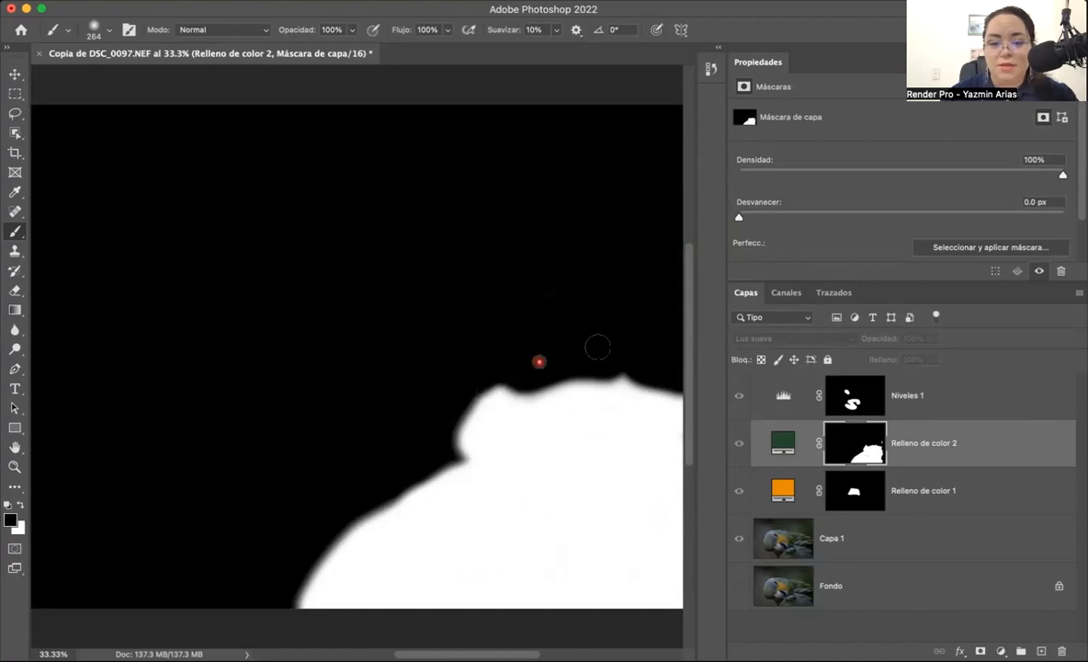